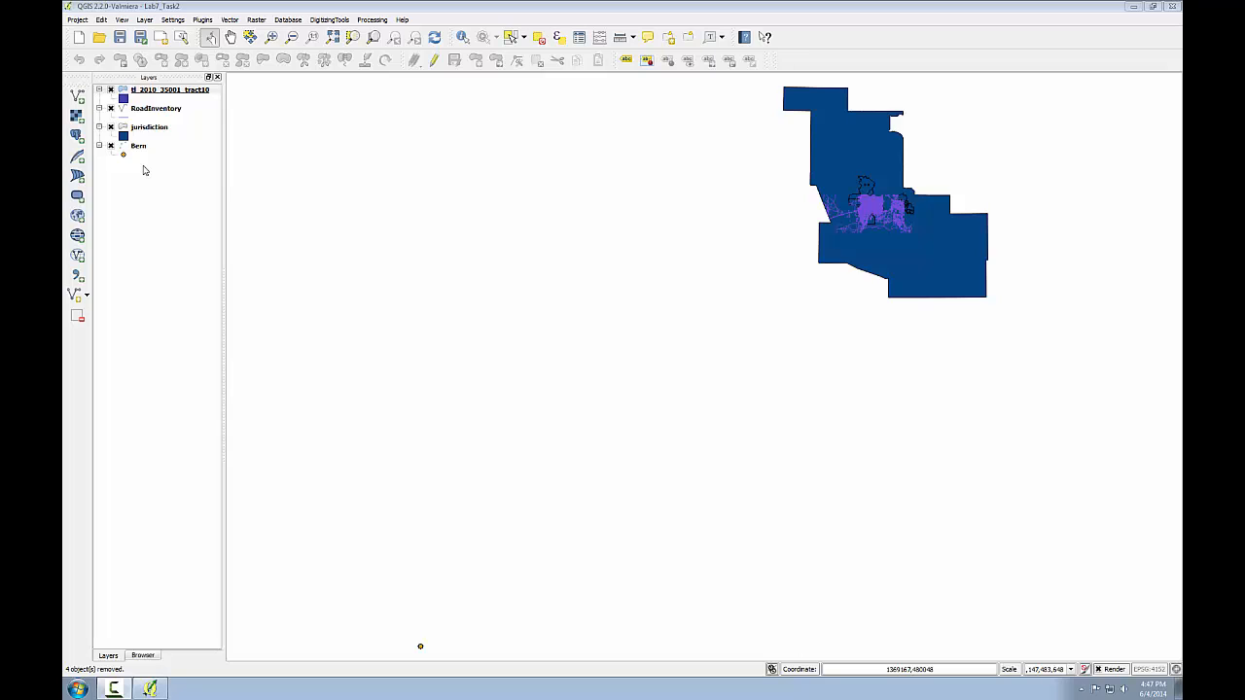
Reorder the layers so Bern is on top, followed by RoadInventory above tl_2010_35001_tract10 and jurisdiction
left_click(138, 146)
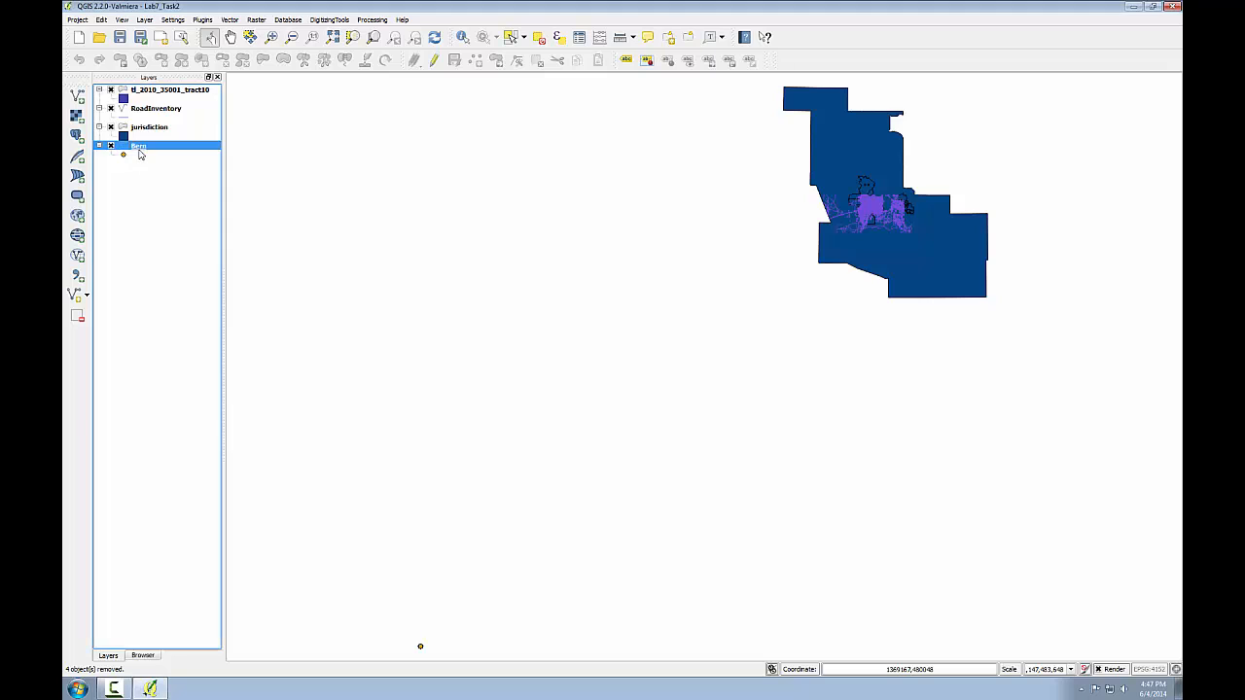
key("ctrl+d")
left_click_drag(136, 89, 136, 89)
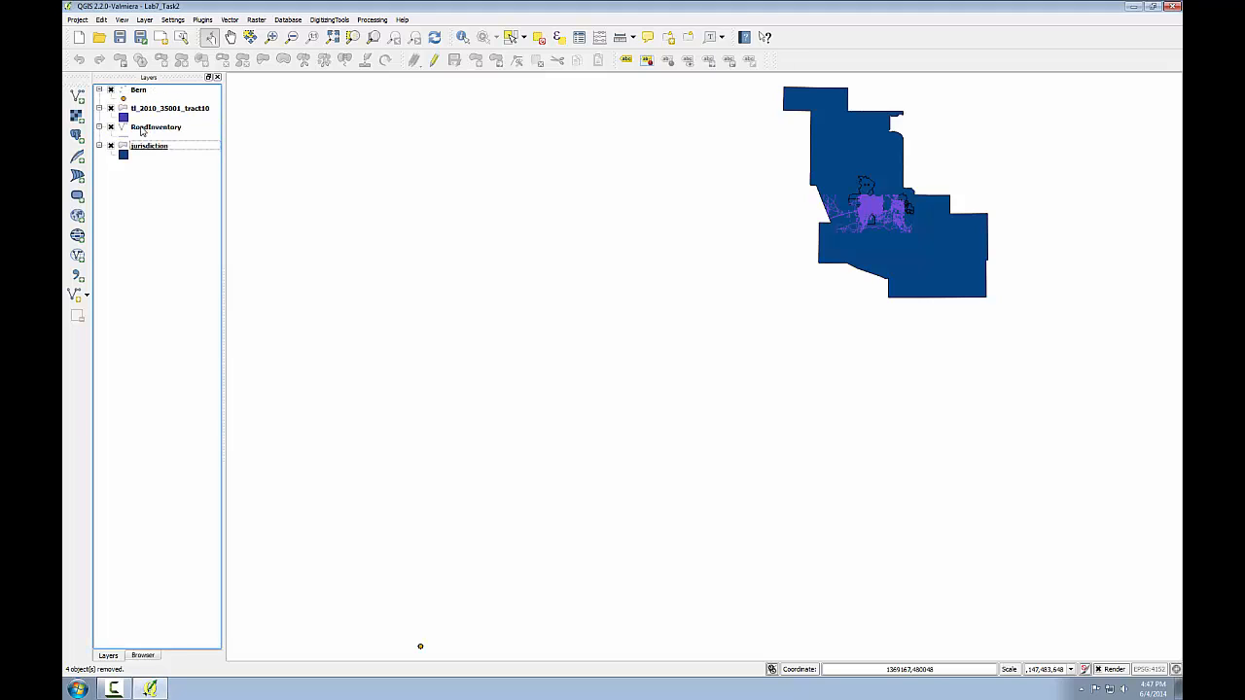
left_click(154, 126)
key("ctrl+d")
left_click_drag(137, 108, 137, 100)
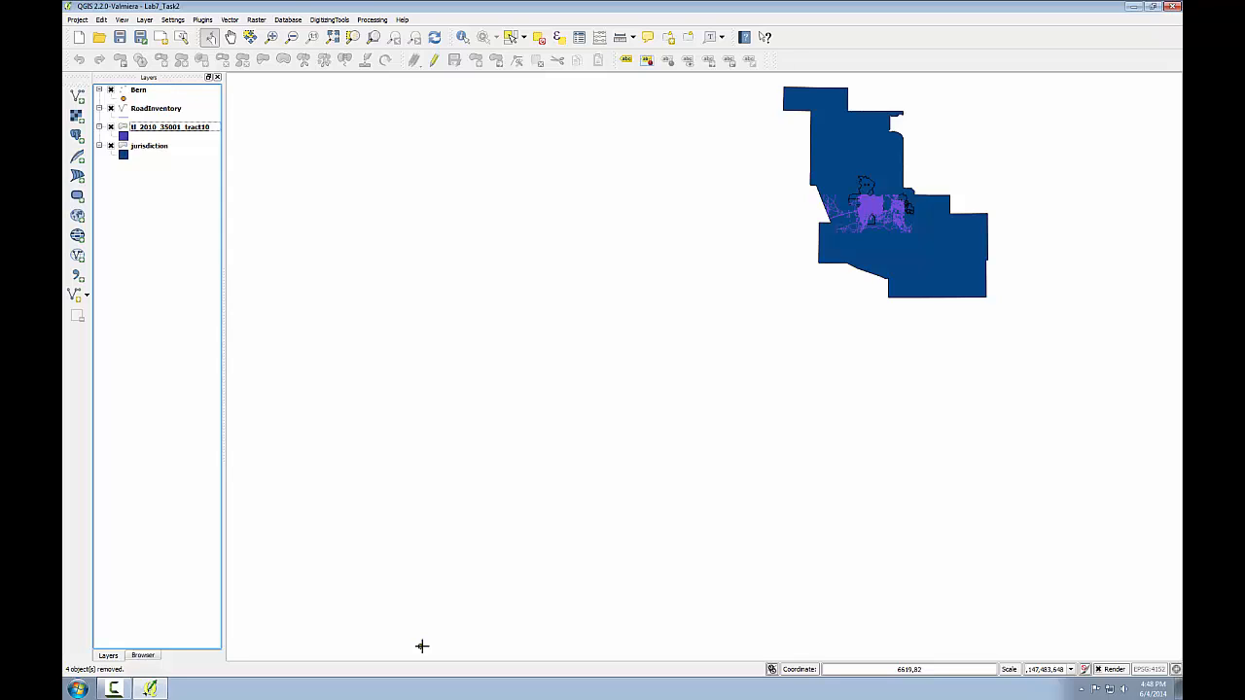
View the Bern layer at its full extent and return to the previous map extent
right_click(133, 93)
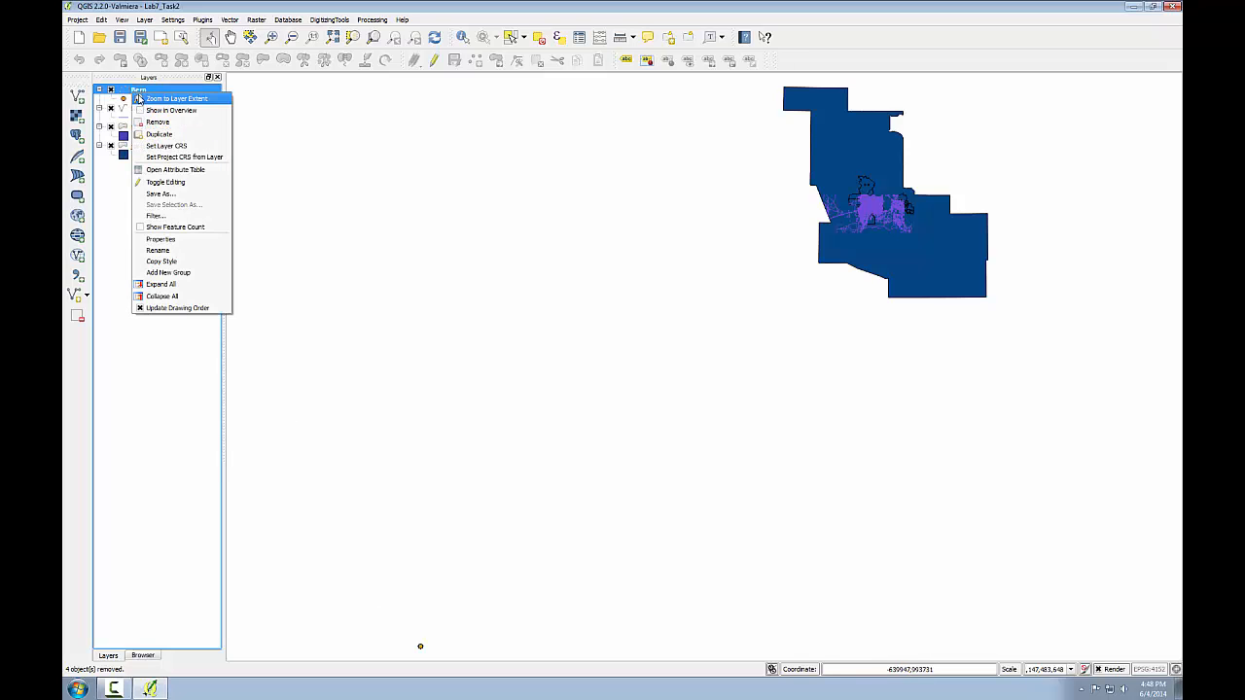
left_click(145, 99)
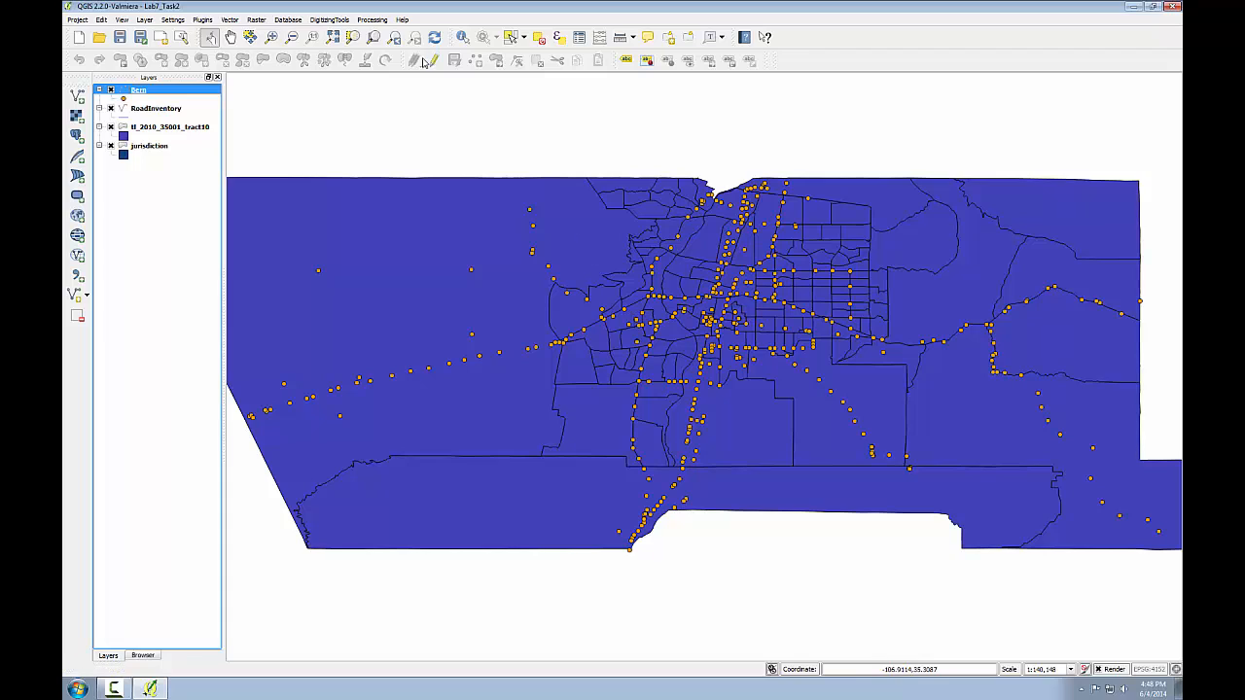
left_click(392, 40)
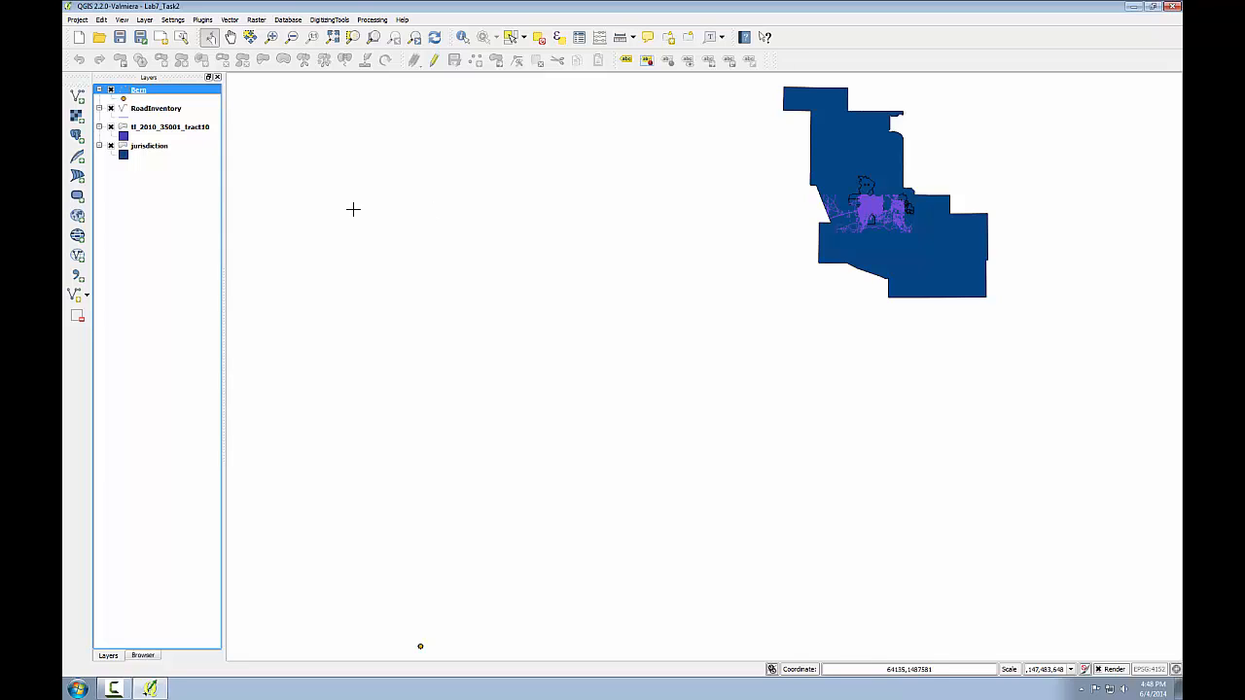
Check the coordinate reference system in the properties of the jurisdiction, tl_2010_35001_tract10, RoadInventory and Bern layers
left_click(158, 151)
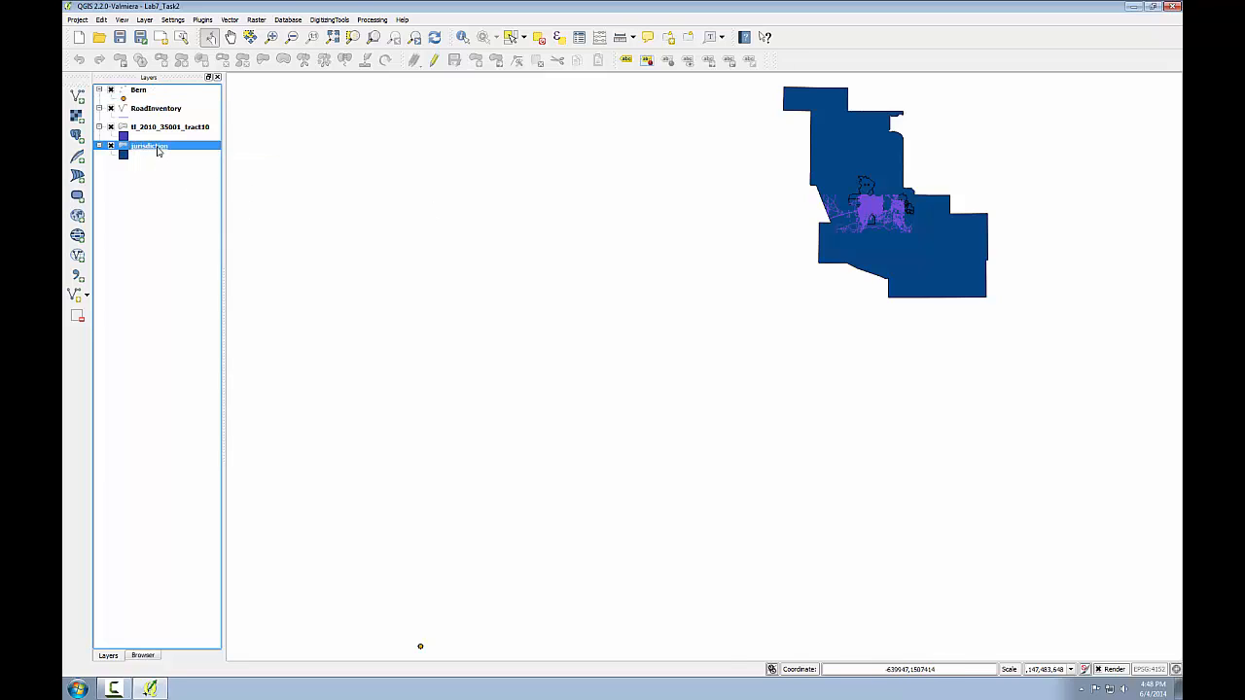
double_click(157, 151)
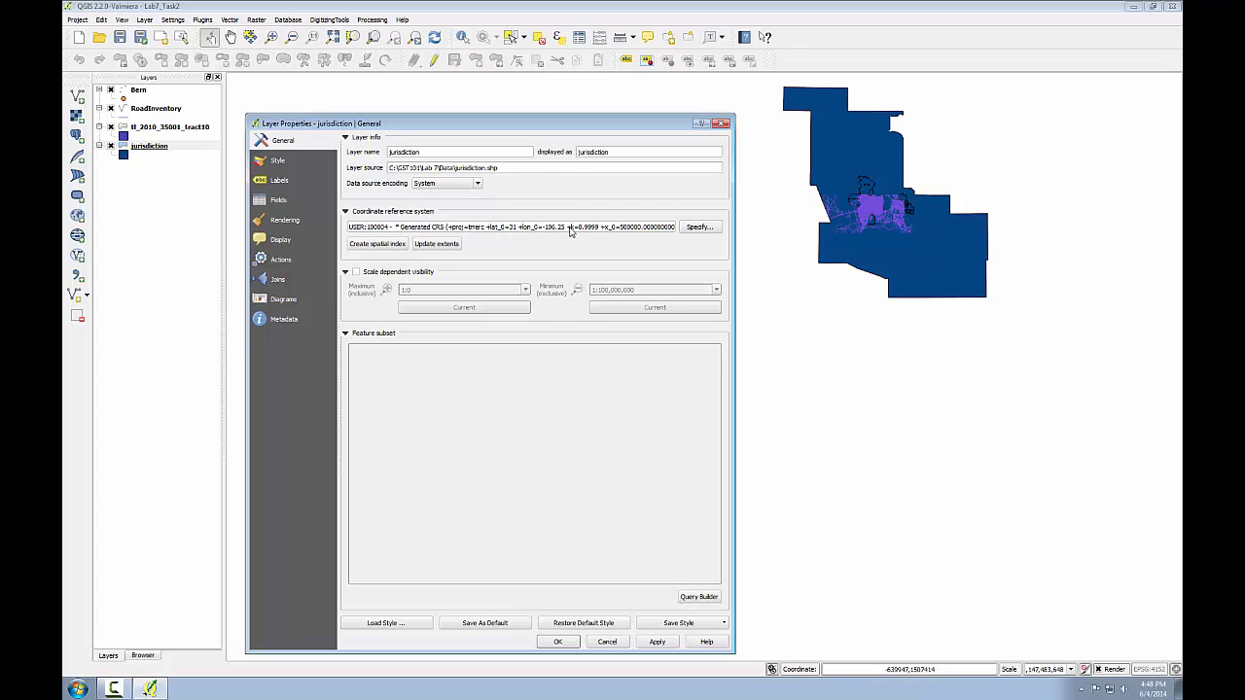
left_click(622, 228)
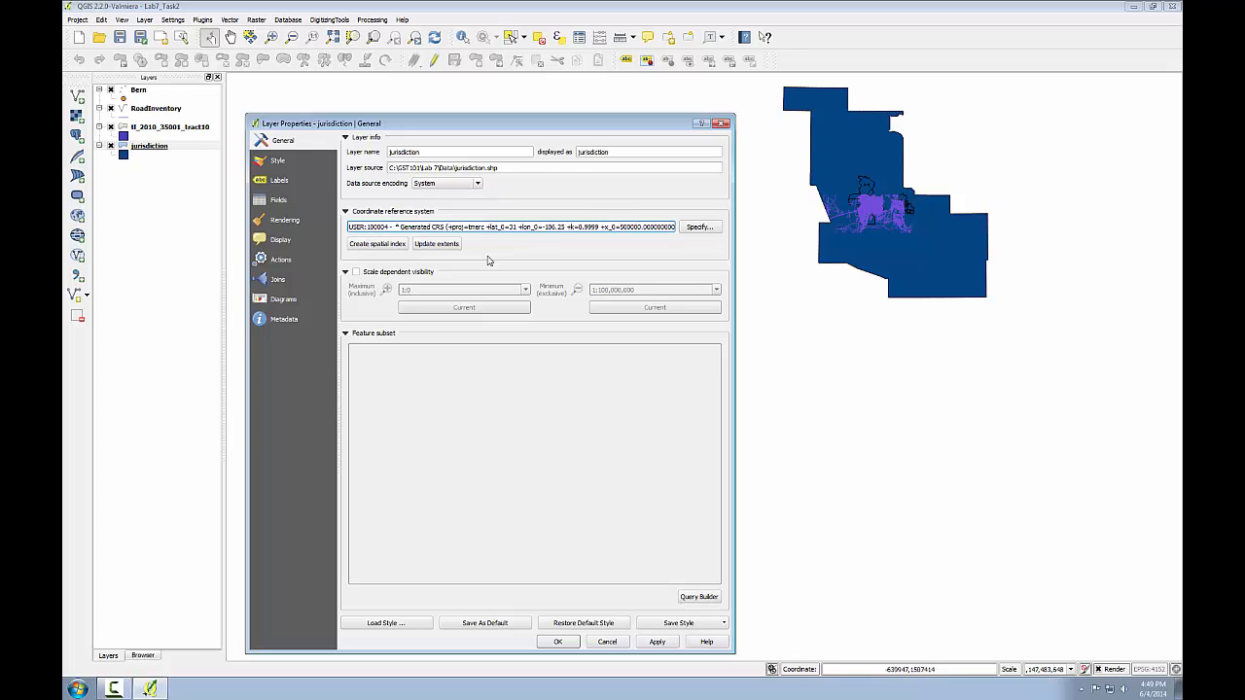
left_click(721, 123)
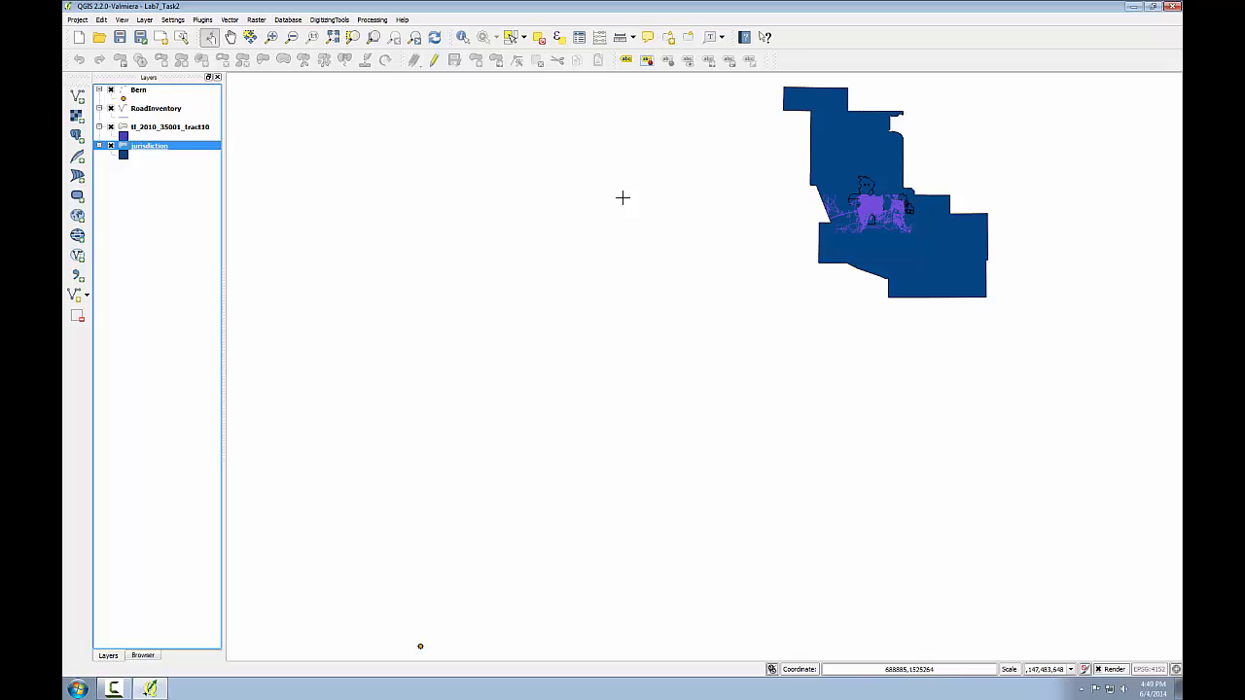
double_click(170, 127)
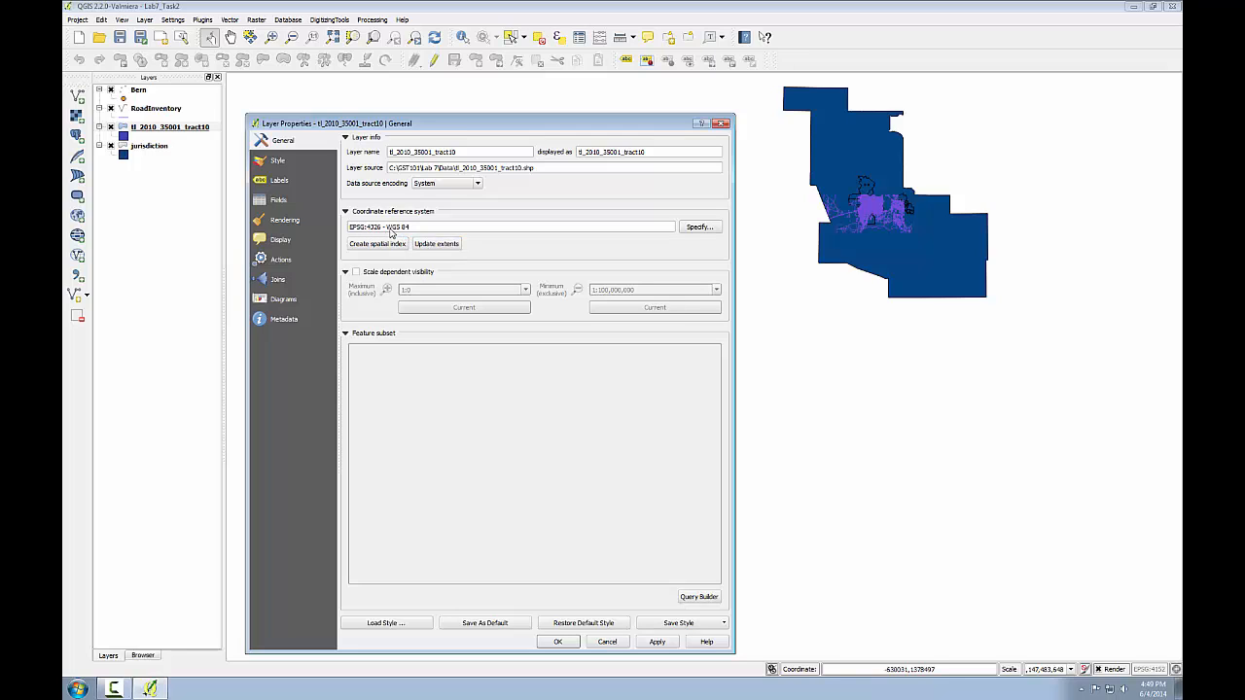
left_click(558, 642)
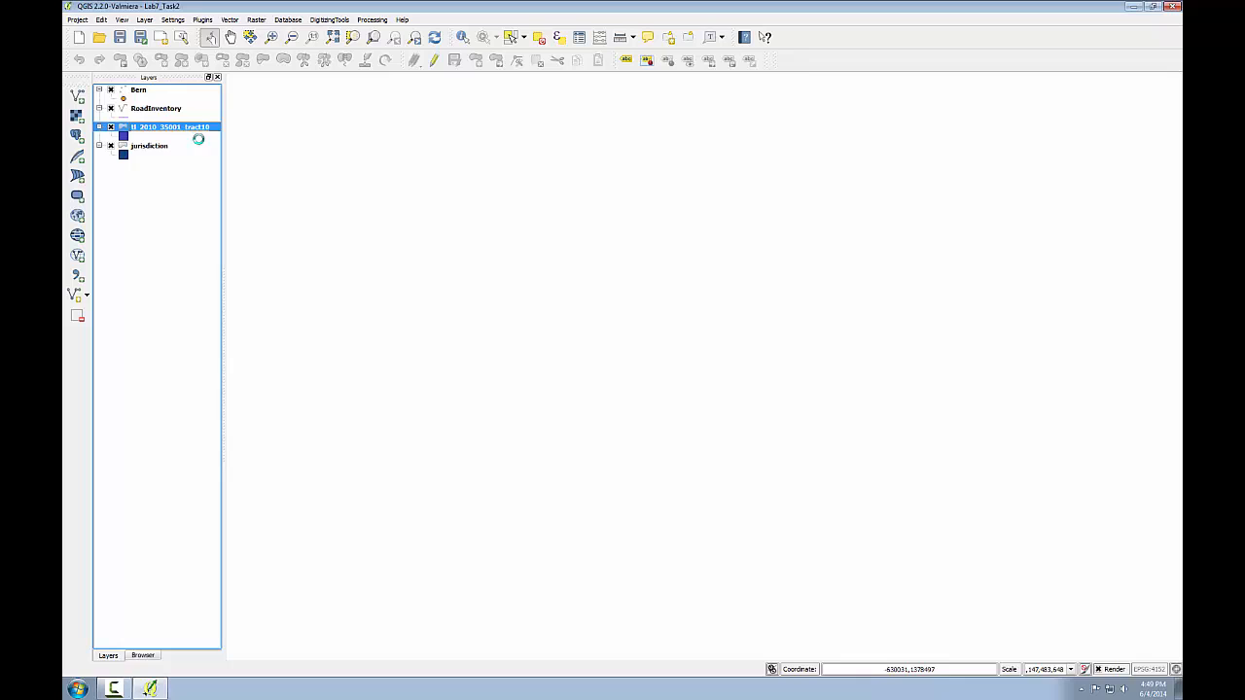
double_click(162, 113)
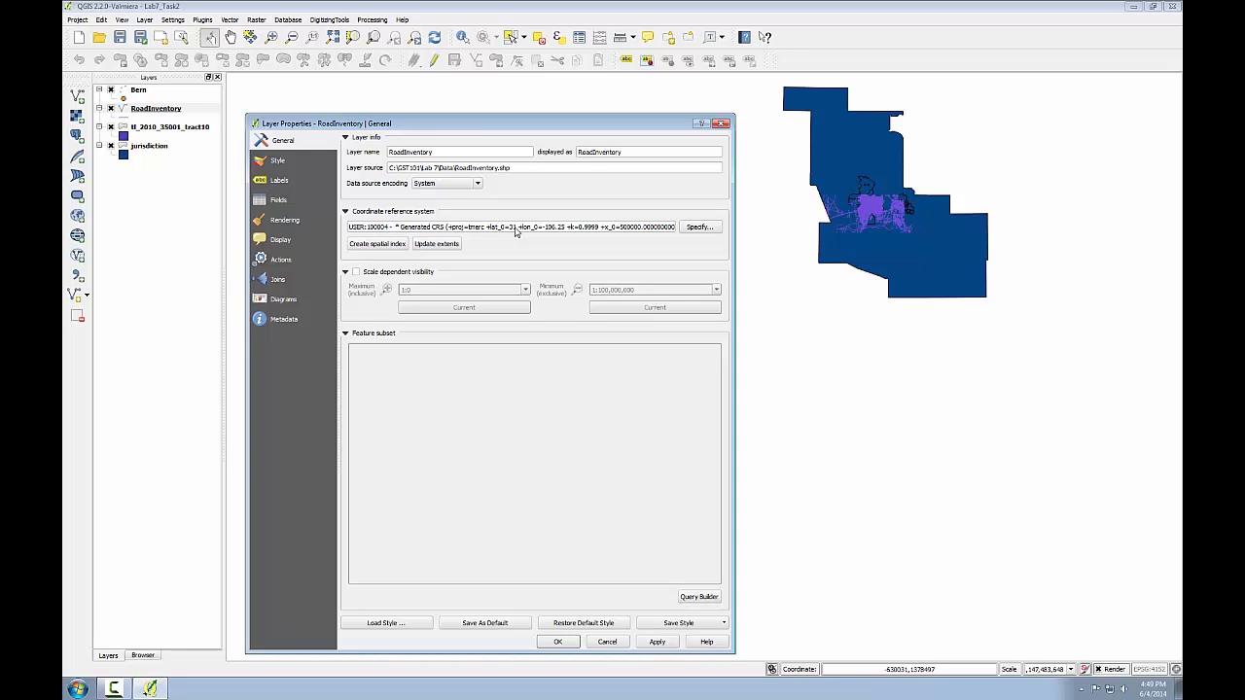
left_click(722, 124)
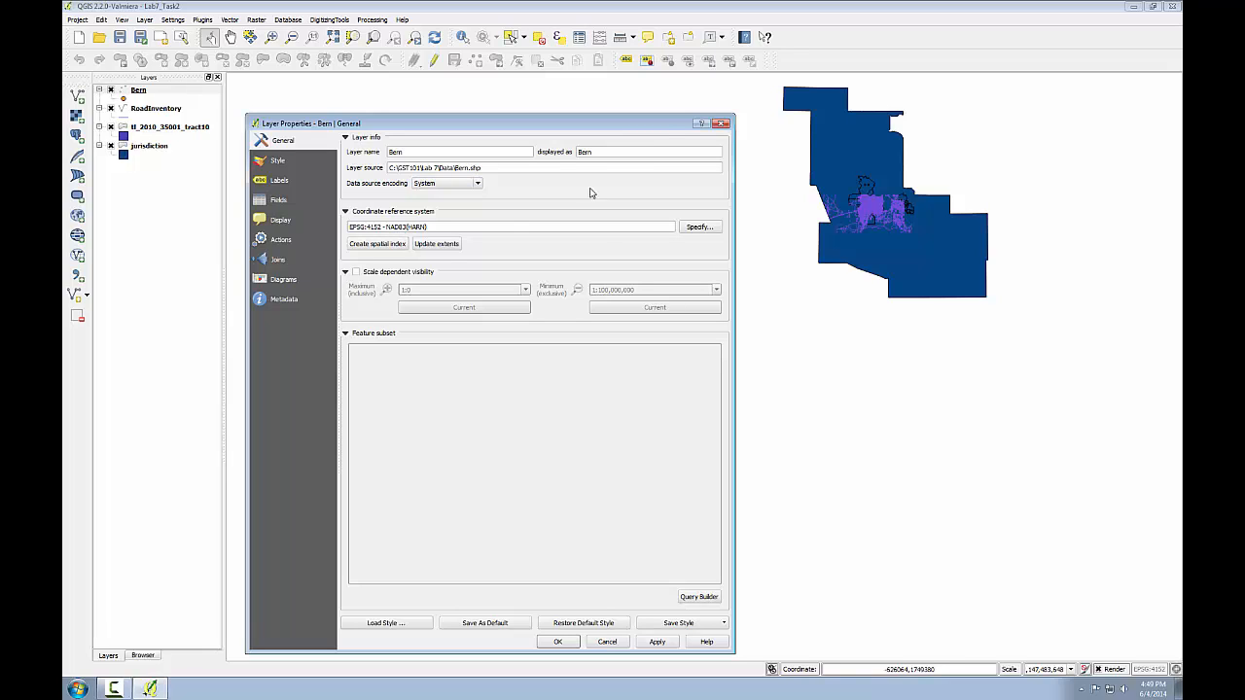
left_click(720, 124)
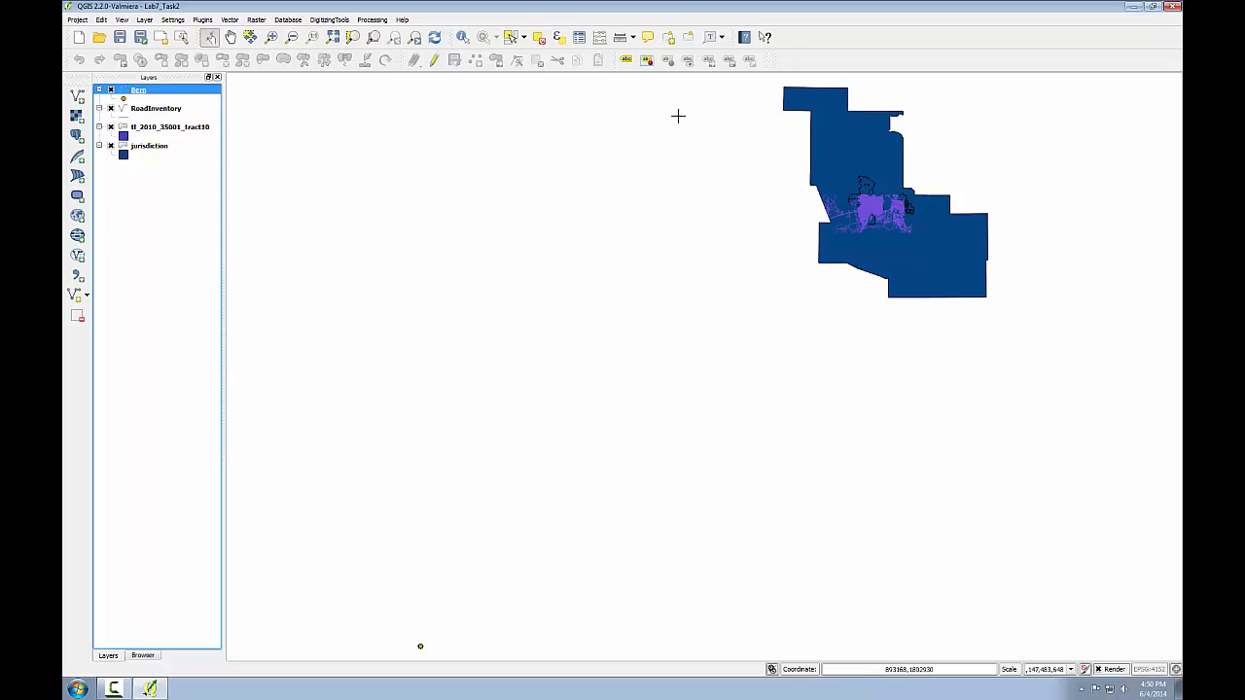
Enable on-the-fly CRS transformation for the project and set its CRS to NAD83(HARN) / New Mexico Central (ftUS)
left_click(77, 19)
left_click(110, 131)
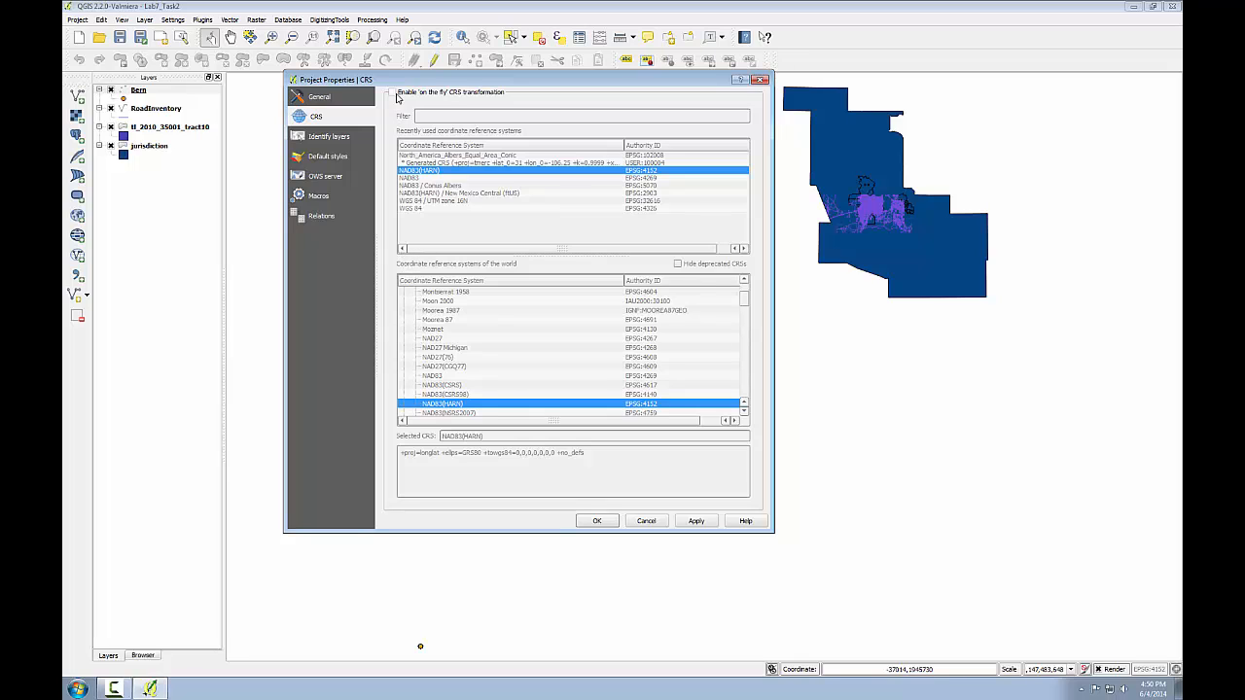
left_click(392, 92)
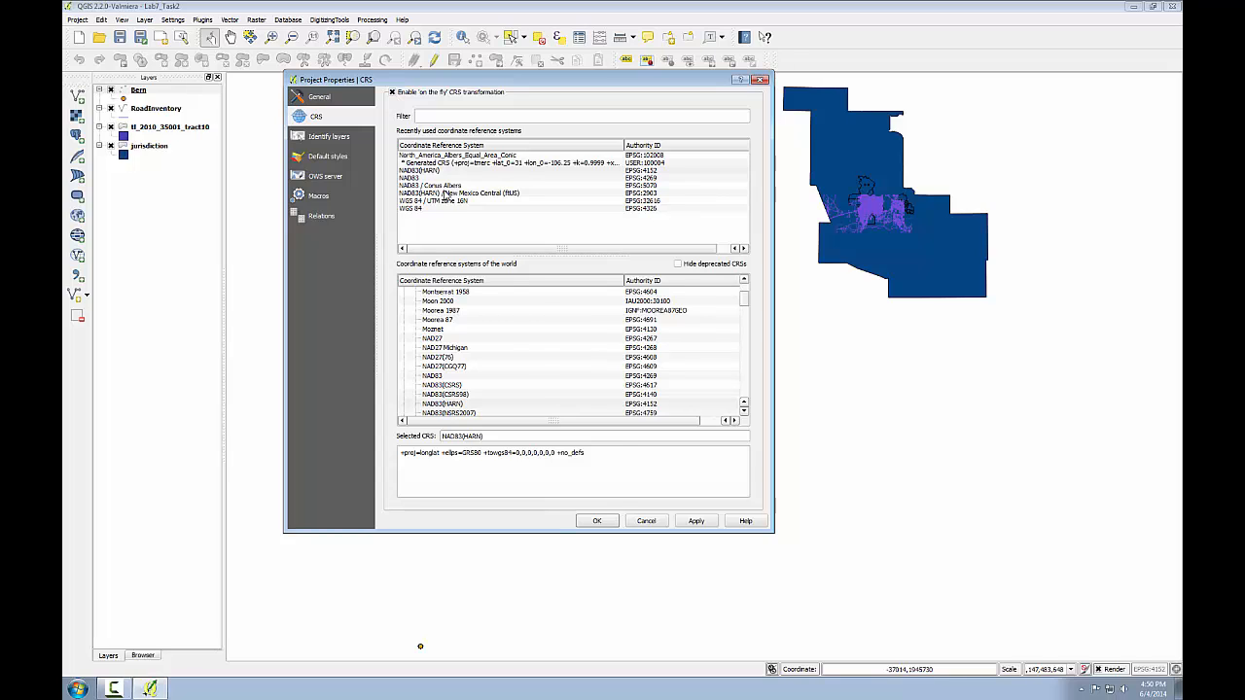
left_click(444, 193)
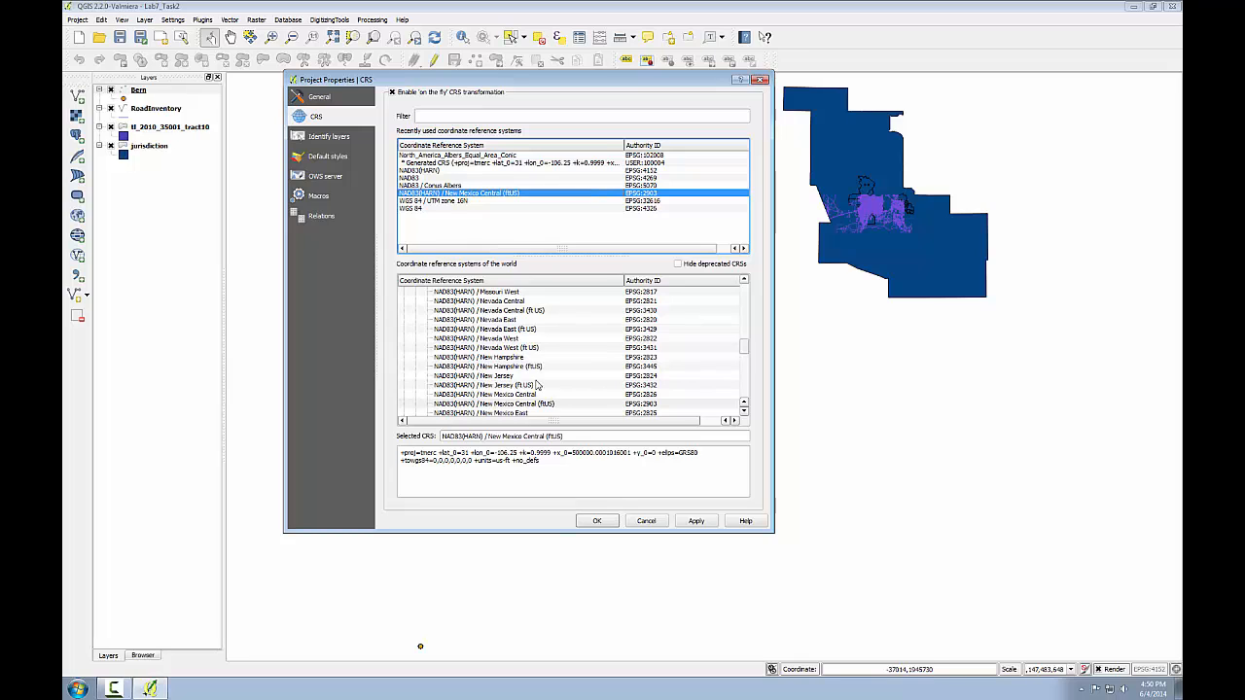
left_click(596, 521)
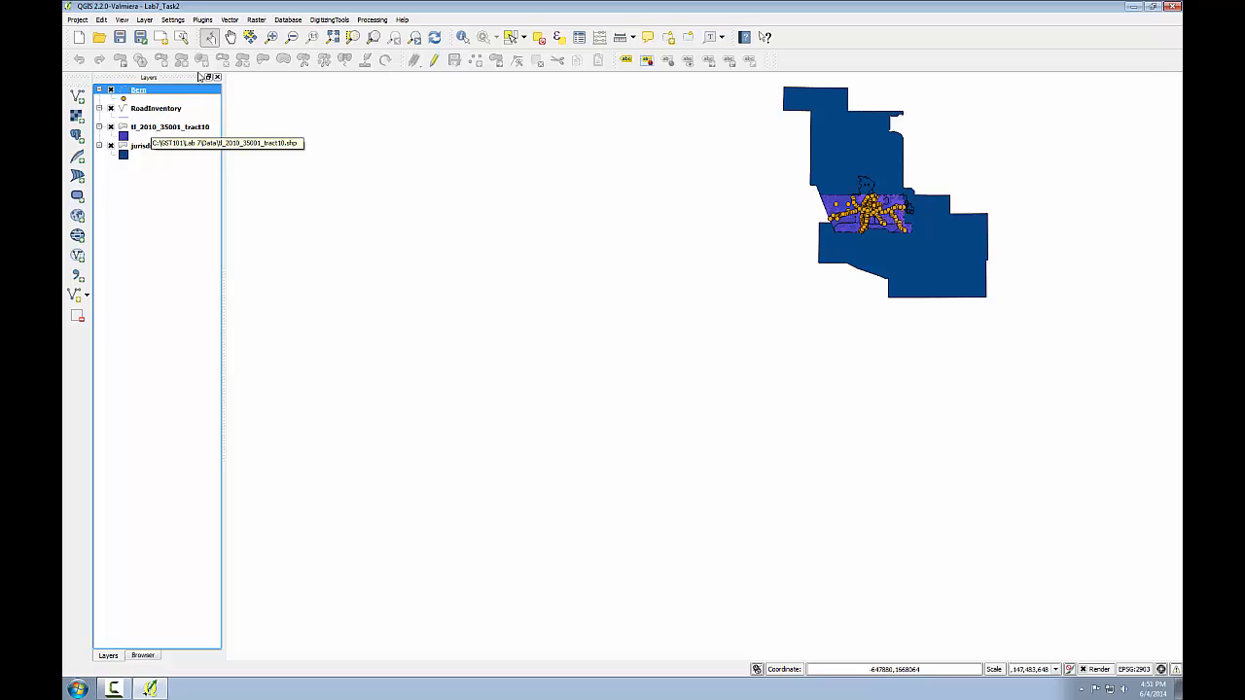
Start exporting the Bern layer as an ESRI Shapefile named Bern_spcs in the Lab 7 MyData folder
left_click(271, 37)
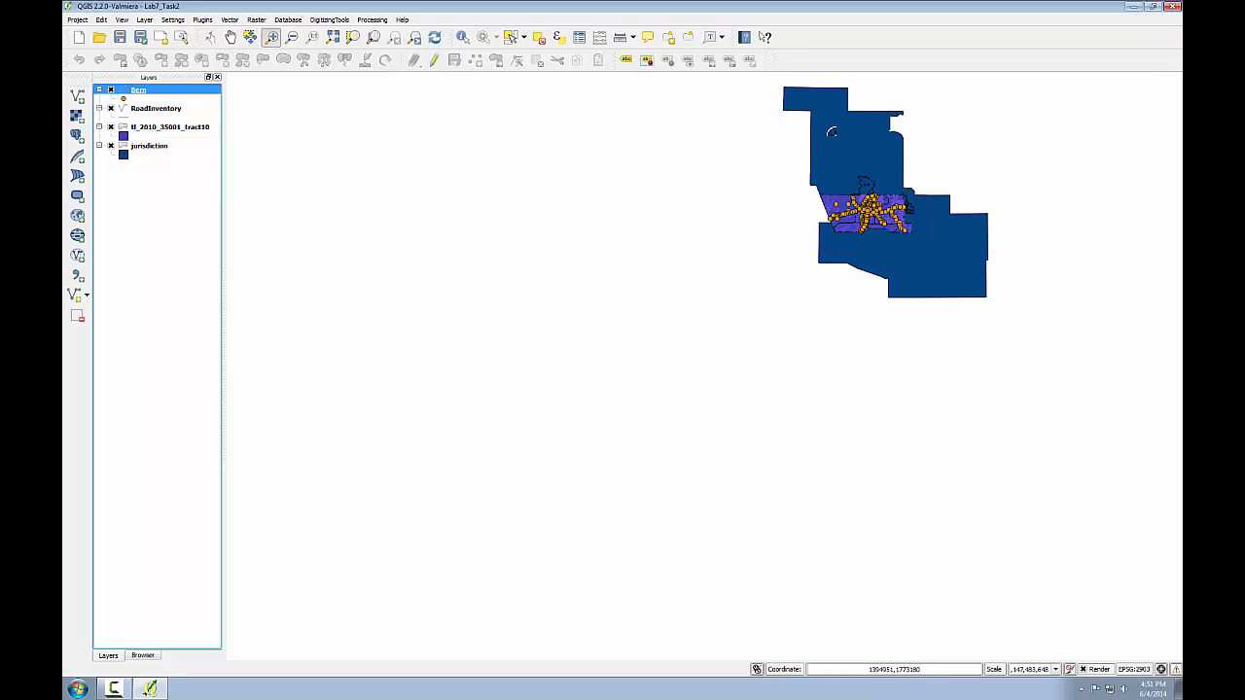
left_click_drag(807, 161, 946, 265)
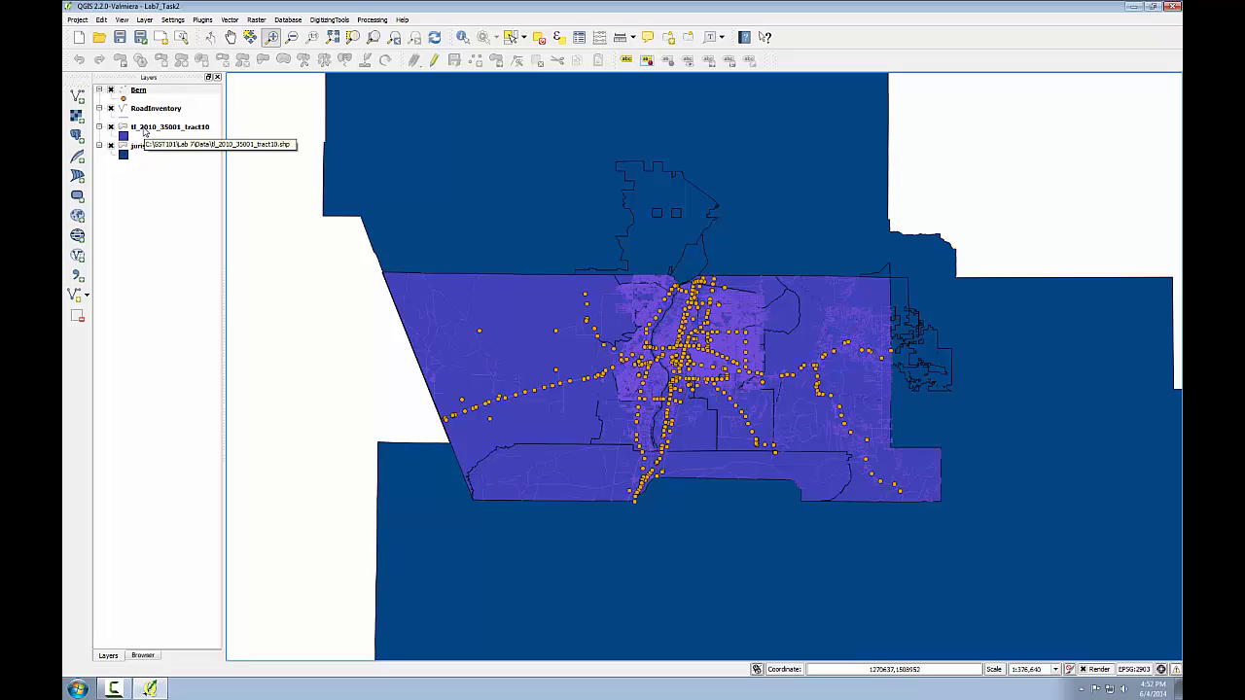
right_click(139, 91)
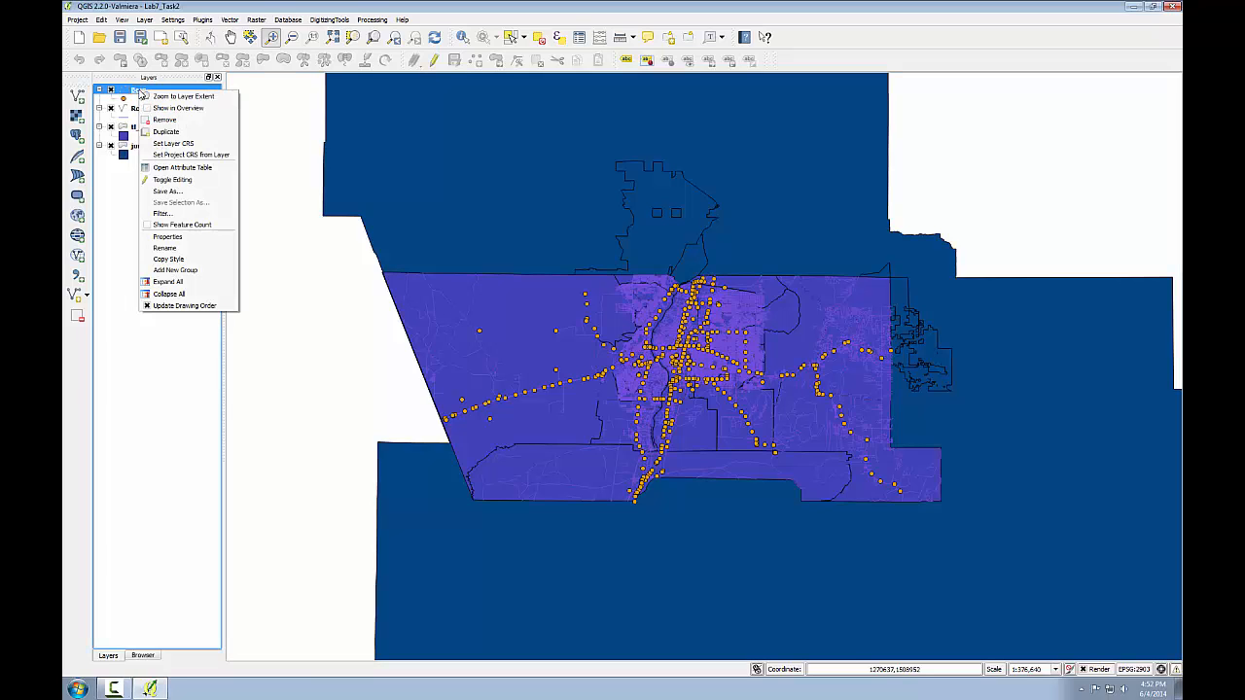
left_click(170, 191)
left_click(507, 253)
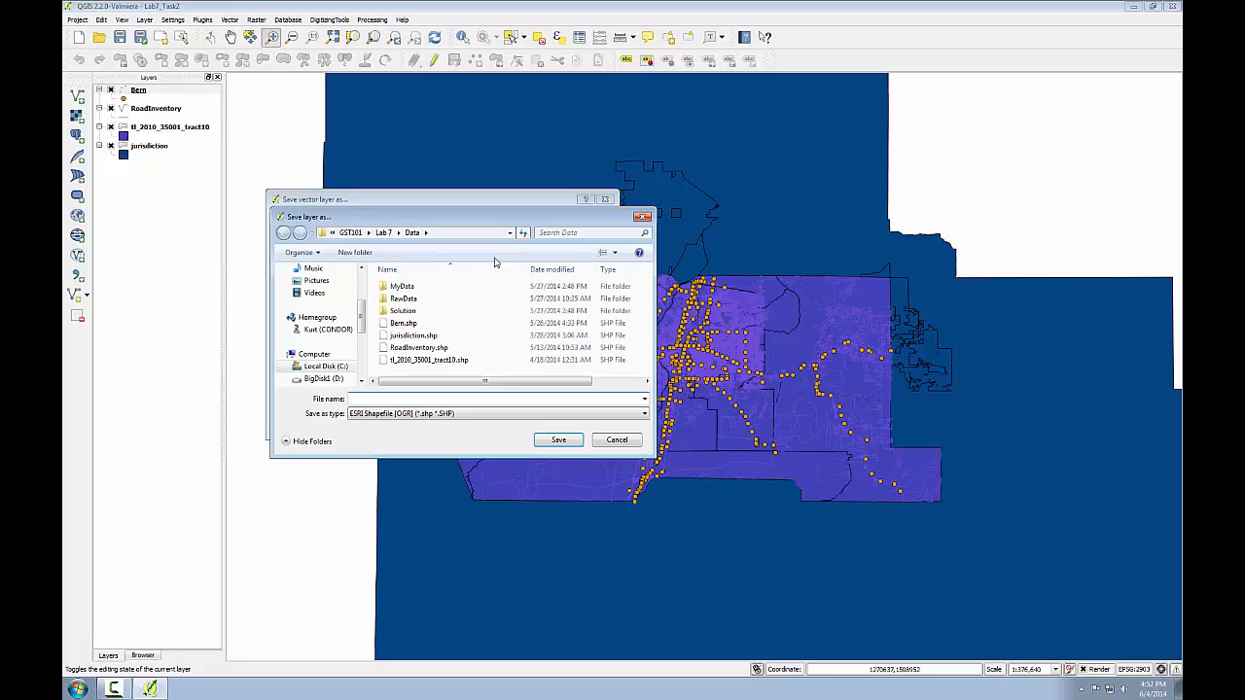
double_click(401, 287)
left_click(386, 398)
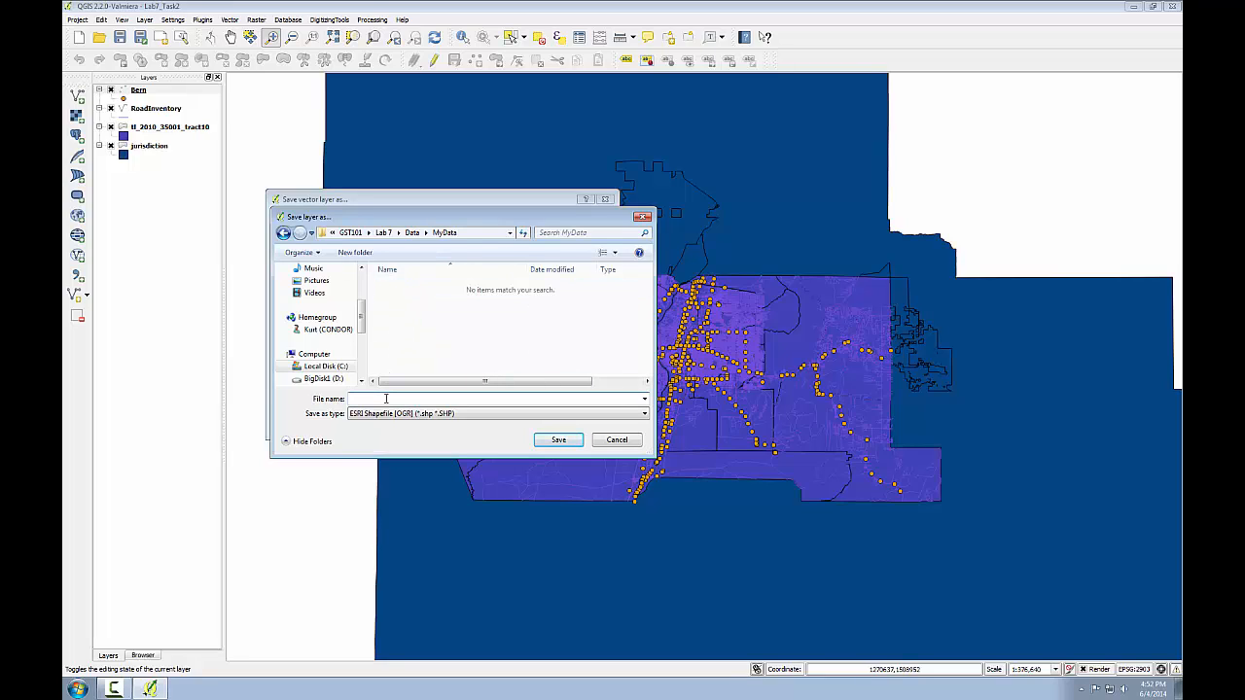
type("Bern")
type("_spcs_nm")
left_click(559, 440)
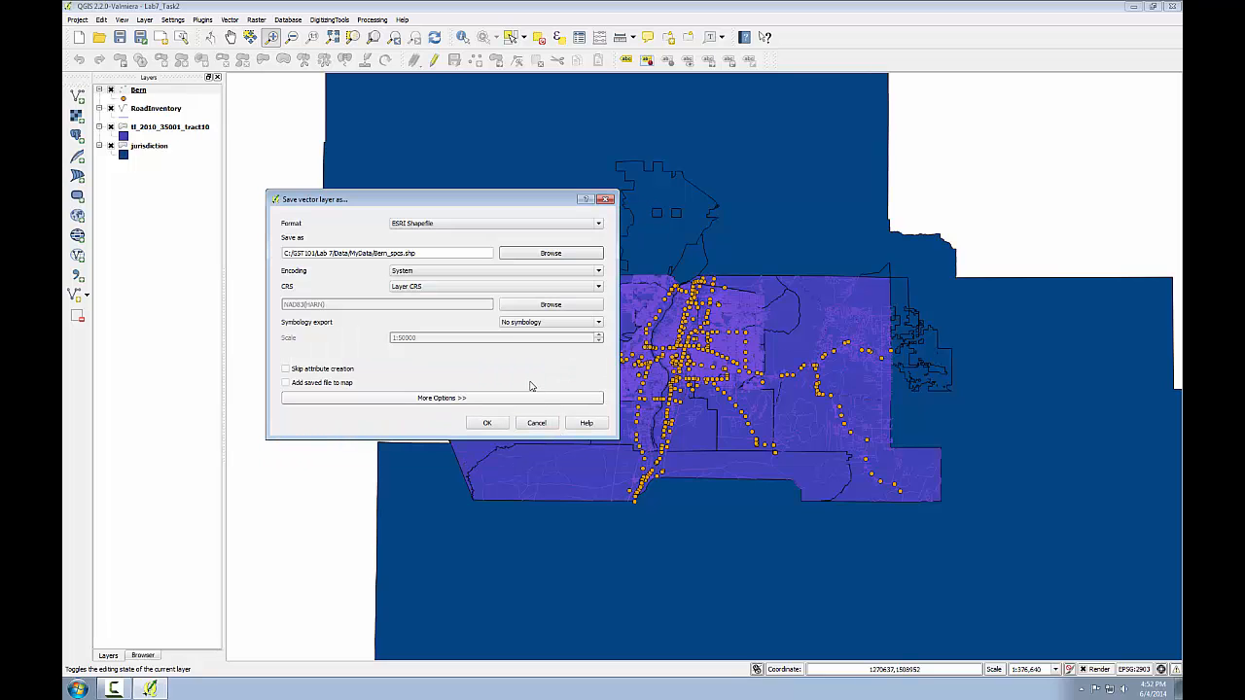
Set the export CRS to NAD83(HARN) / New Mexico Central (ftUS) and save the shapefile with the option to add it to the map
left_click(542, 307)
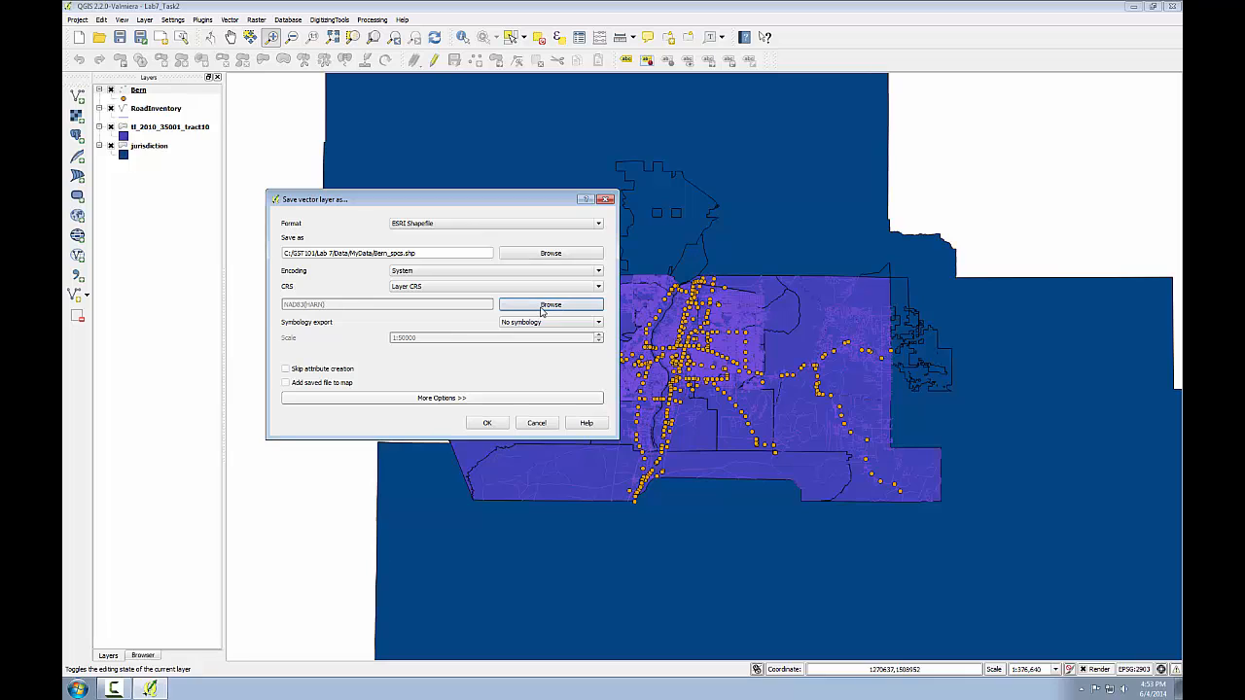
left_click(558, 288)
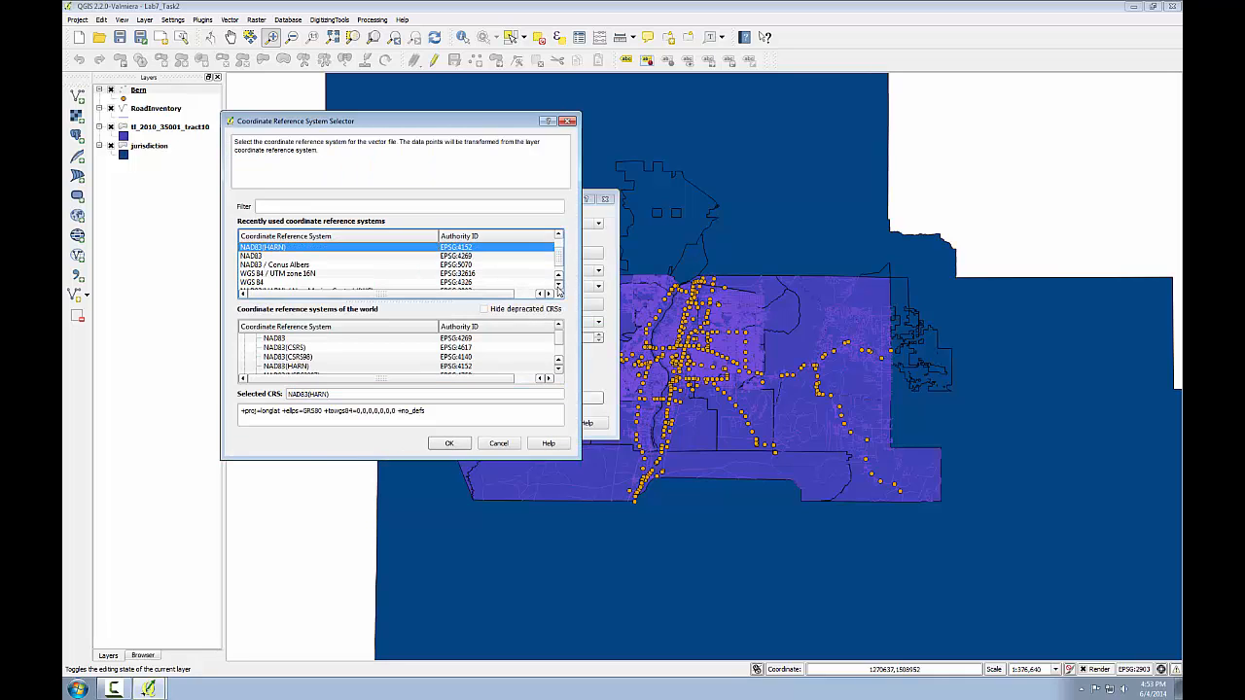
left_click(558, 288)
left_click(464, 284)
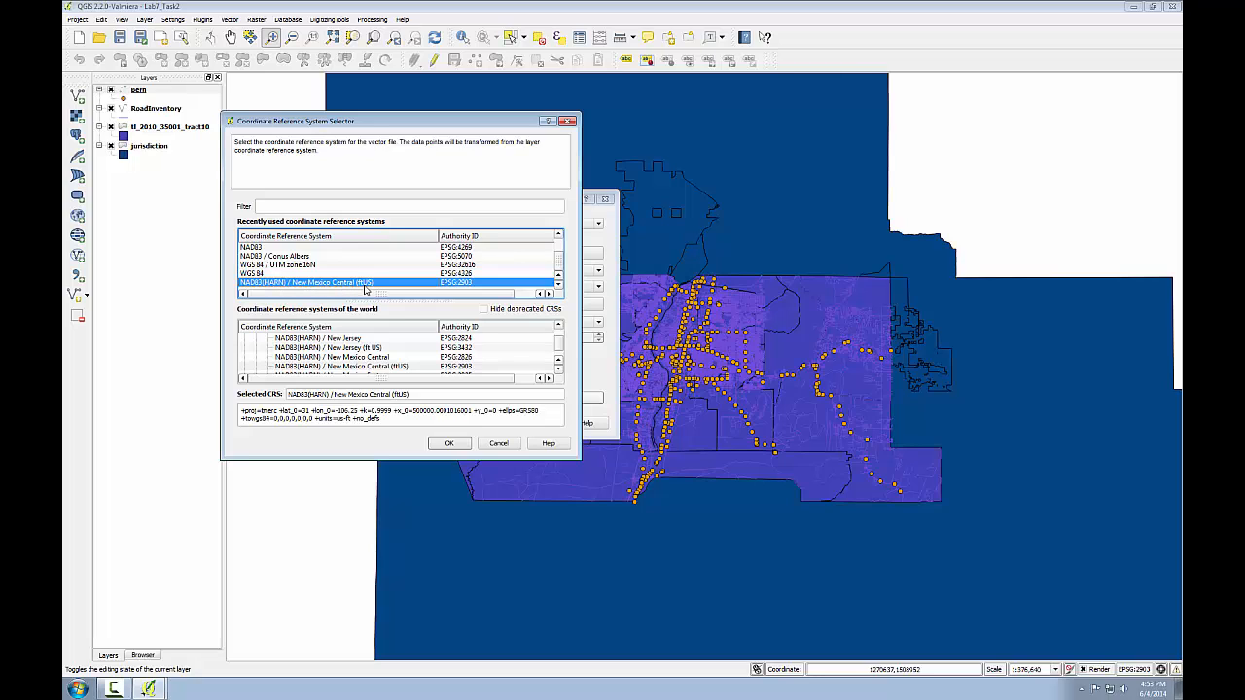
left_click(452, 444)
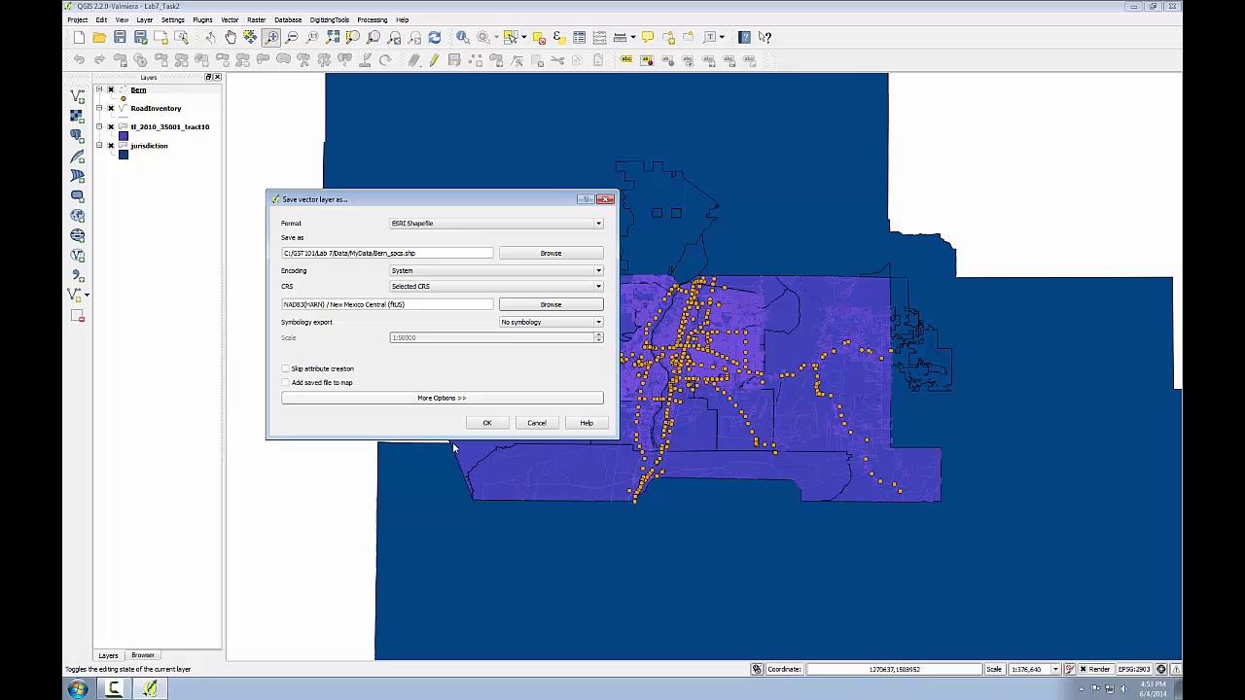
left_click(285, 383)
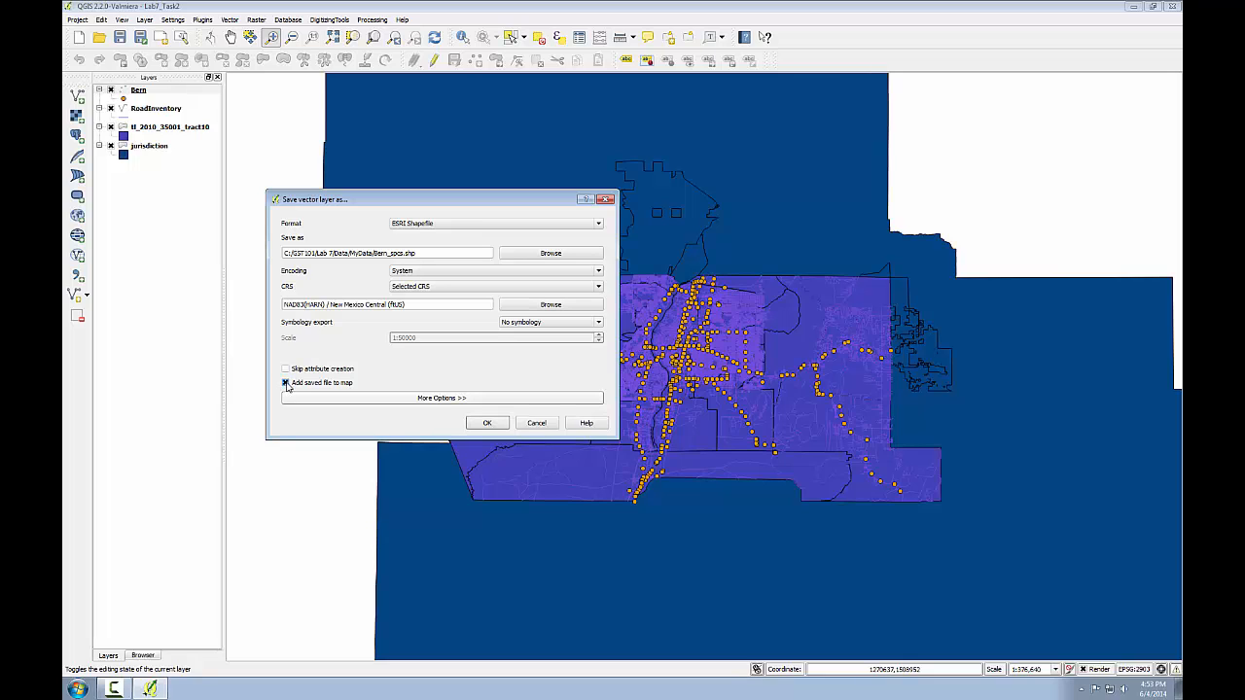
left_click(476, 427)
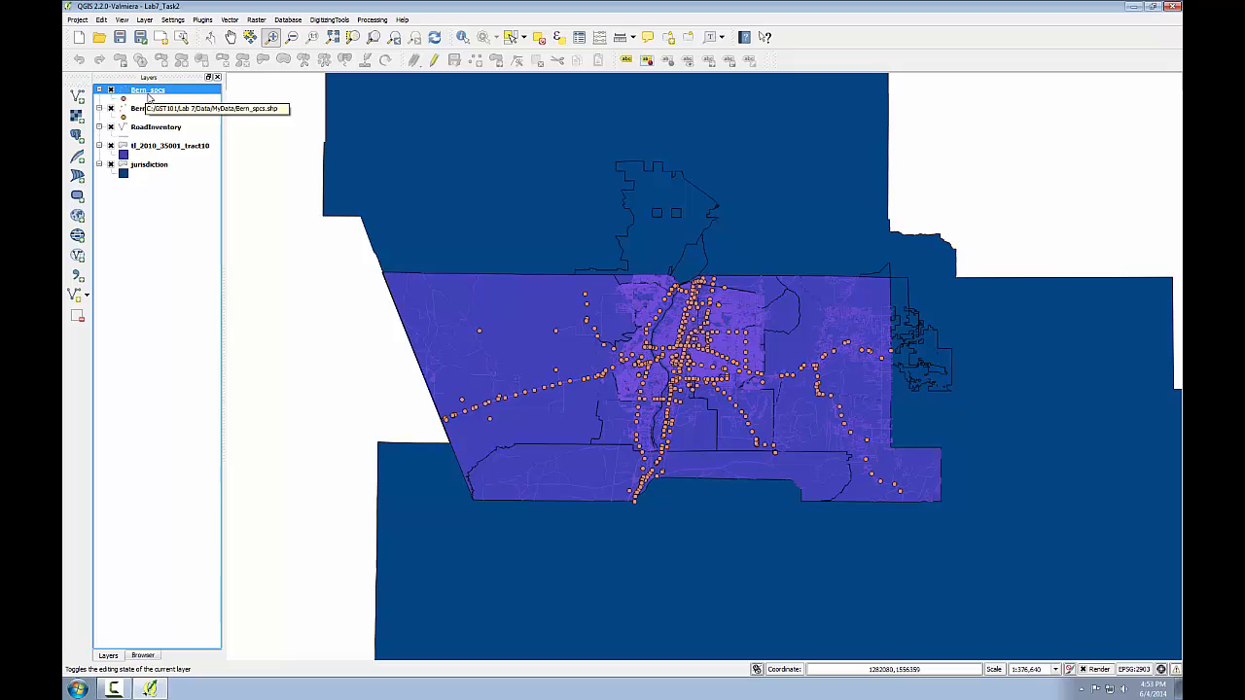
Remove the original Bern layer from the project
left_click(134, 111)
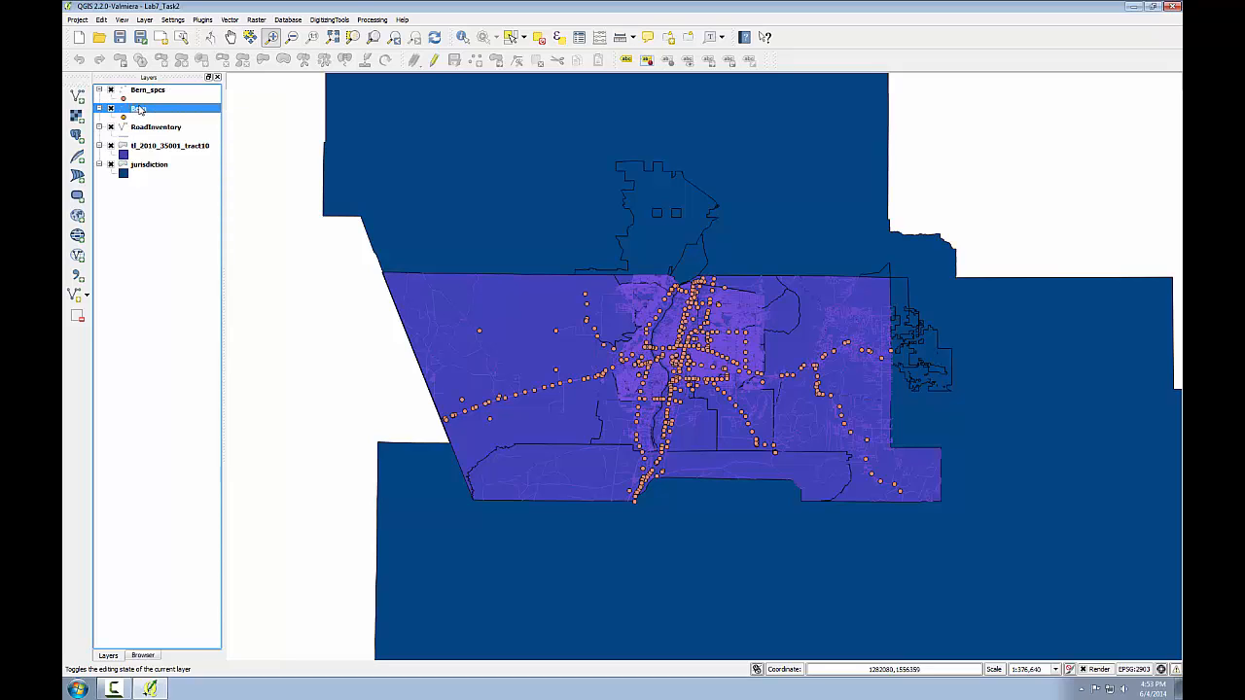
right_click(140, 108)
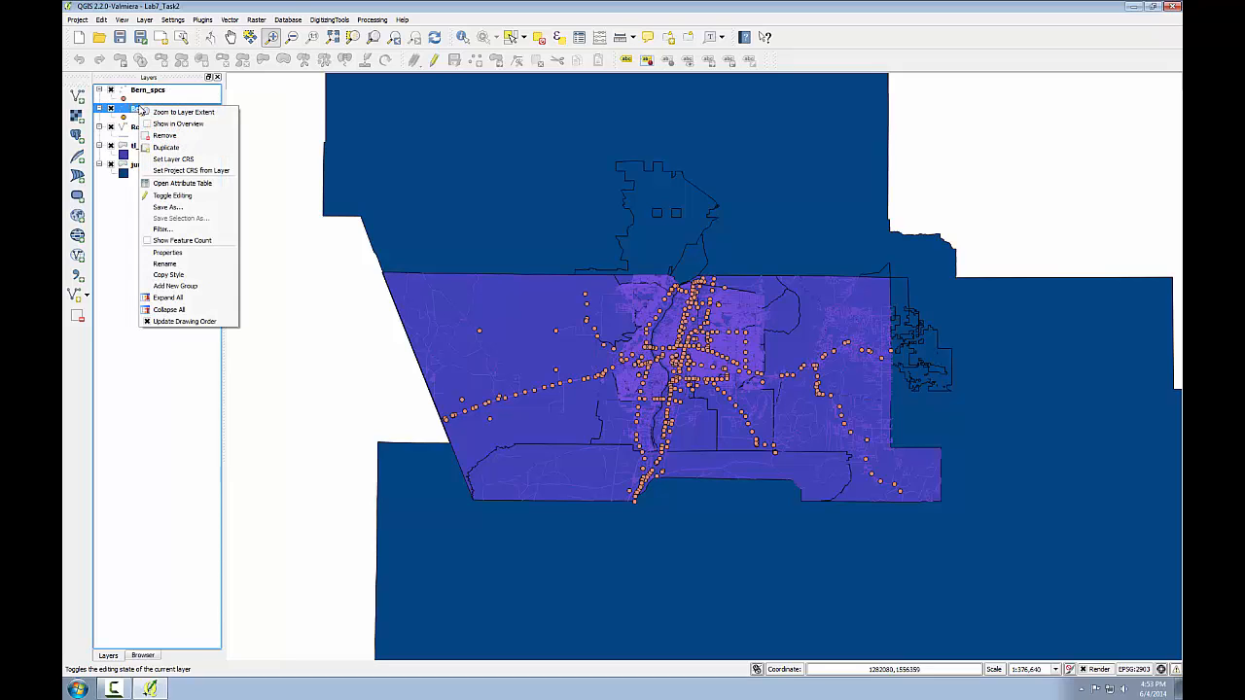
left_click(150, 136)
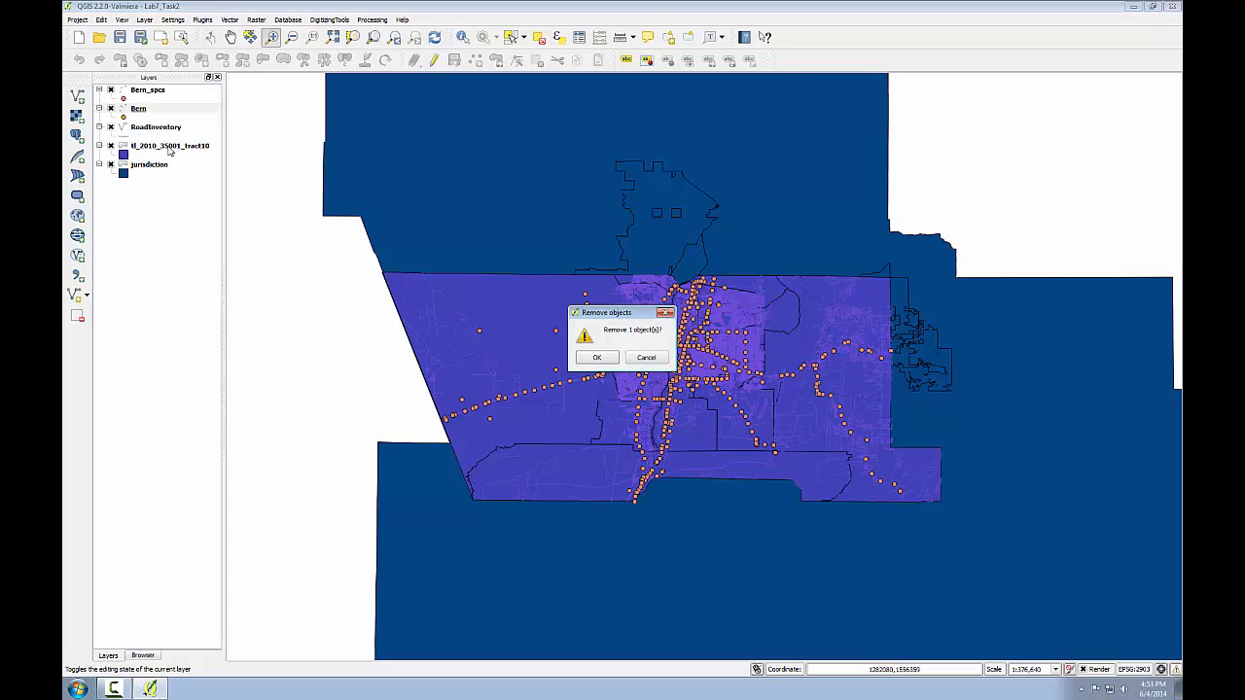
left_click(582, 361)
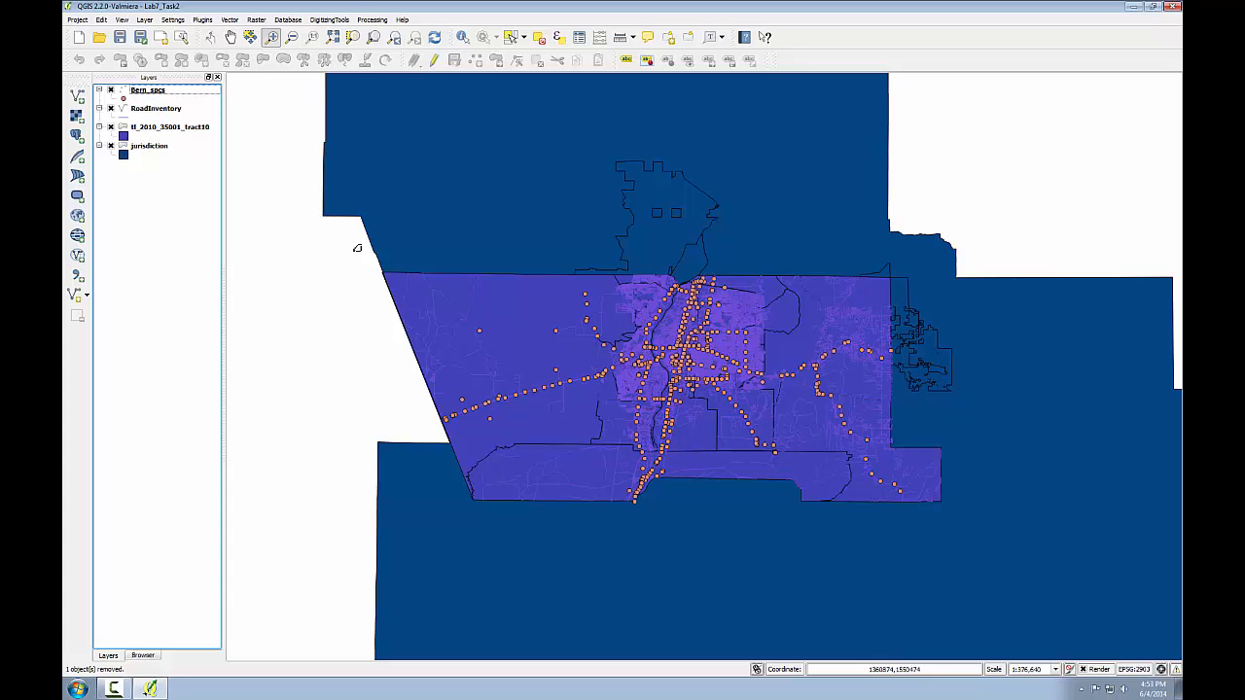
Start exporting the tl_2010_35001_tract10 layer as an ESRI Shapefile named CensusTracts_spcs.shp in the Lab 7 MyData folder
right_click(151, 129)
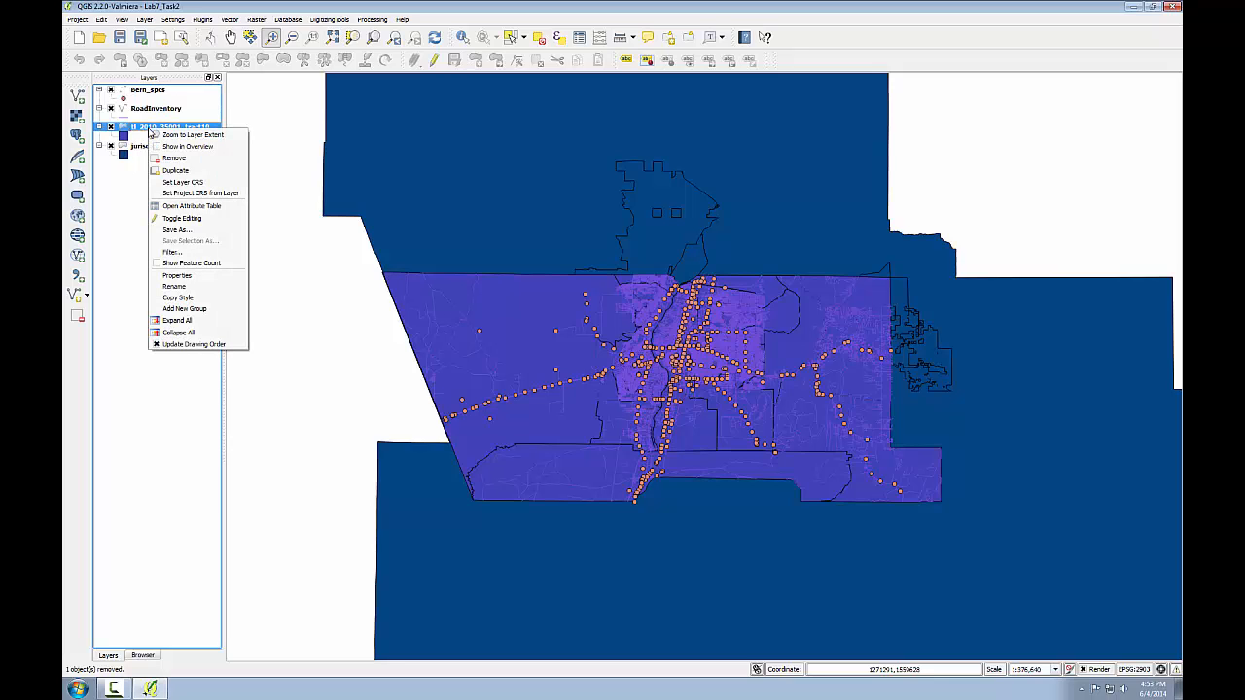
left_click(174, 232)
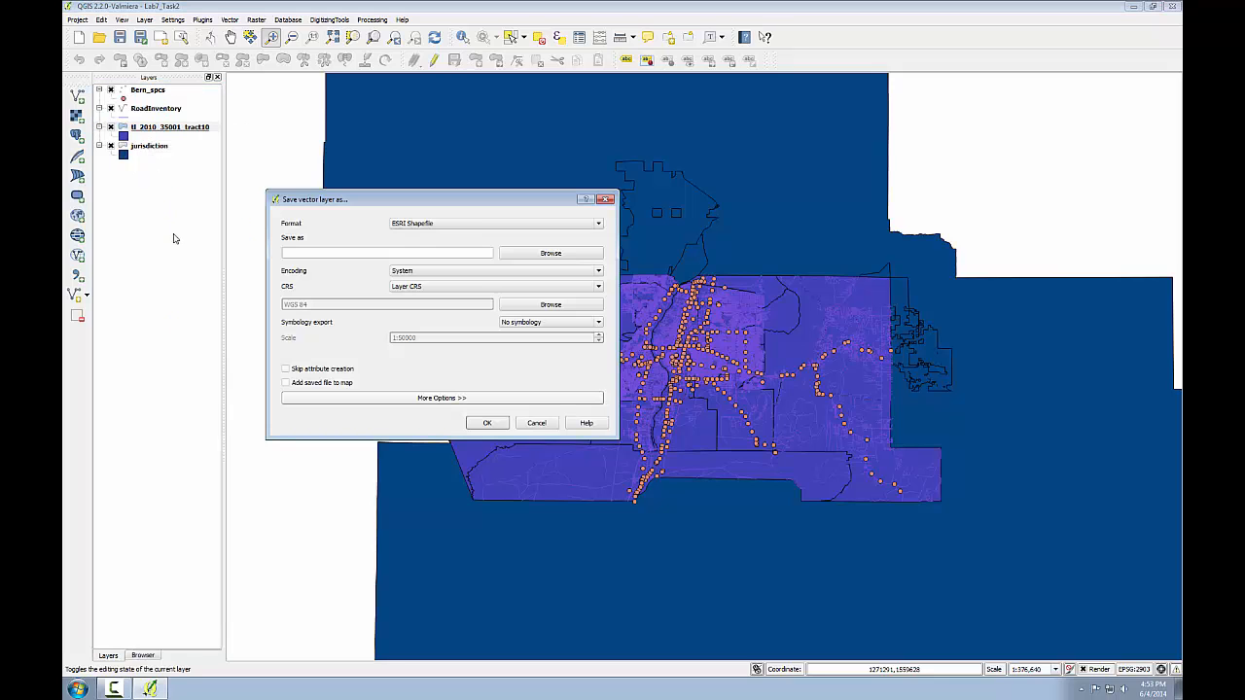
left_click(540, 255)
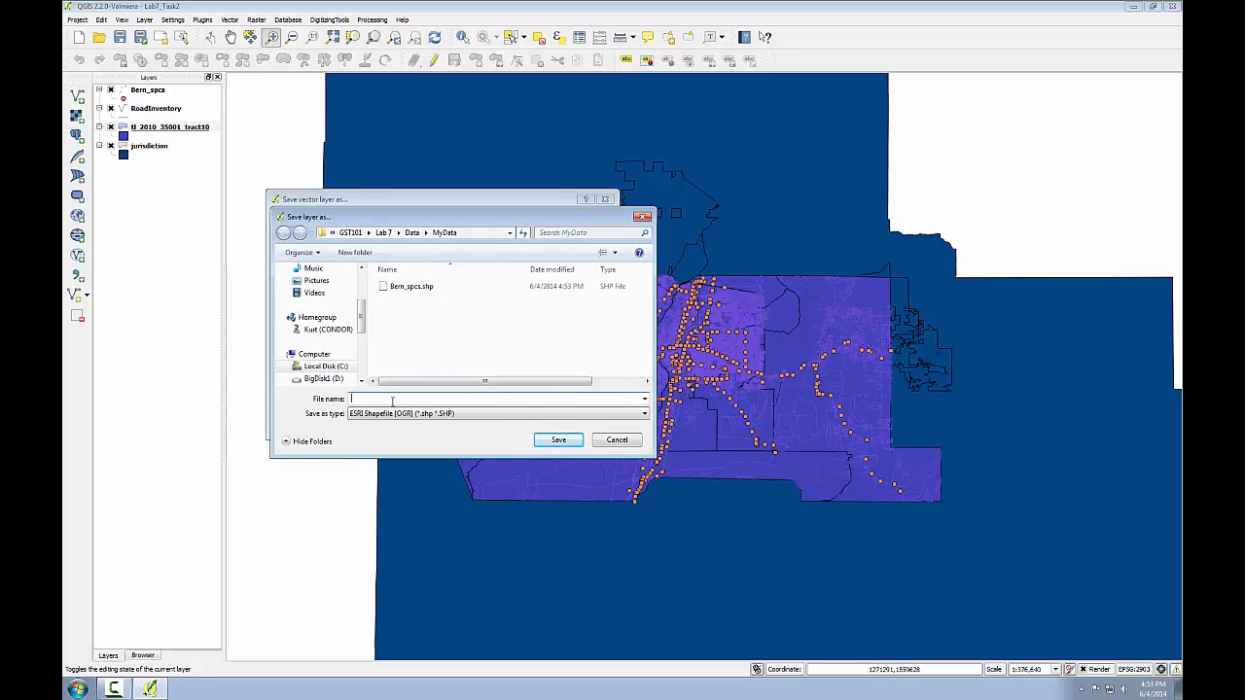
type("Cent")
type("usw")
key("BackSpace")
type("Tracts_spcs.shp")
left_click(552, 439)
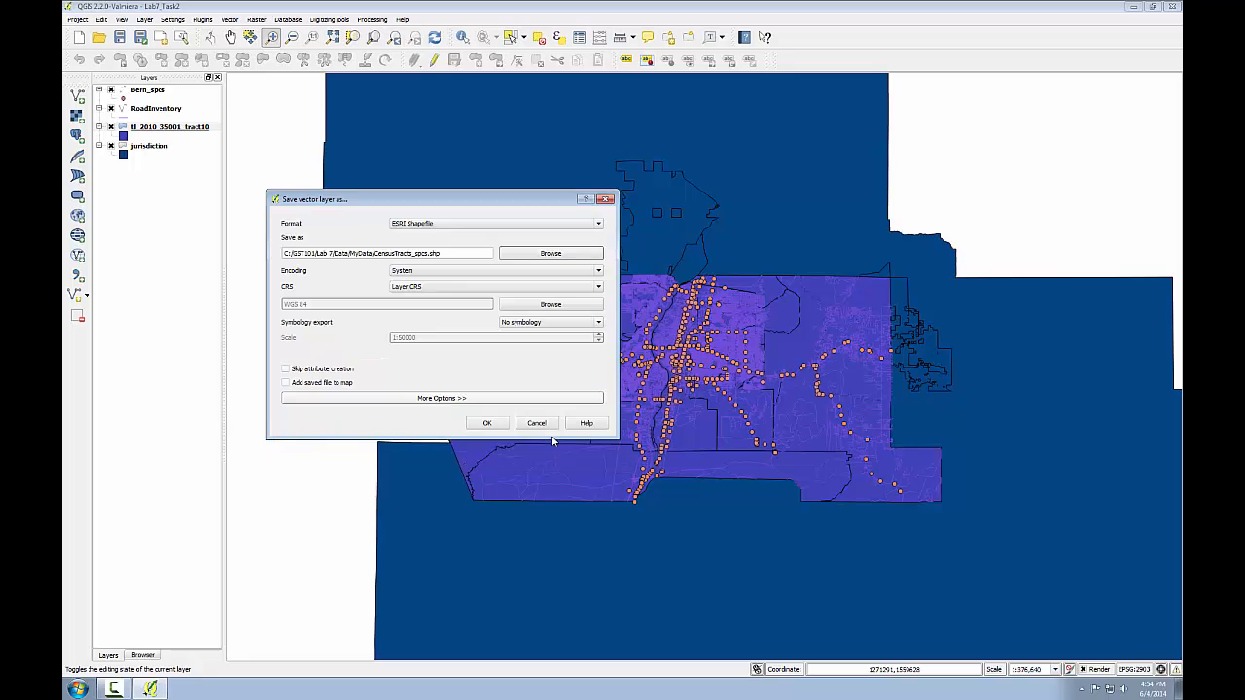
Set the census tracts export CRS to NAD83(HARN) / New Mexico Central (ftUS) and save it with the option to add it to the map
left_click(551, 306)
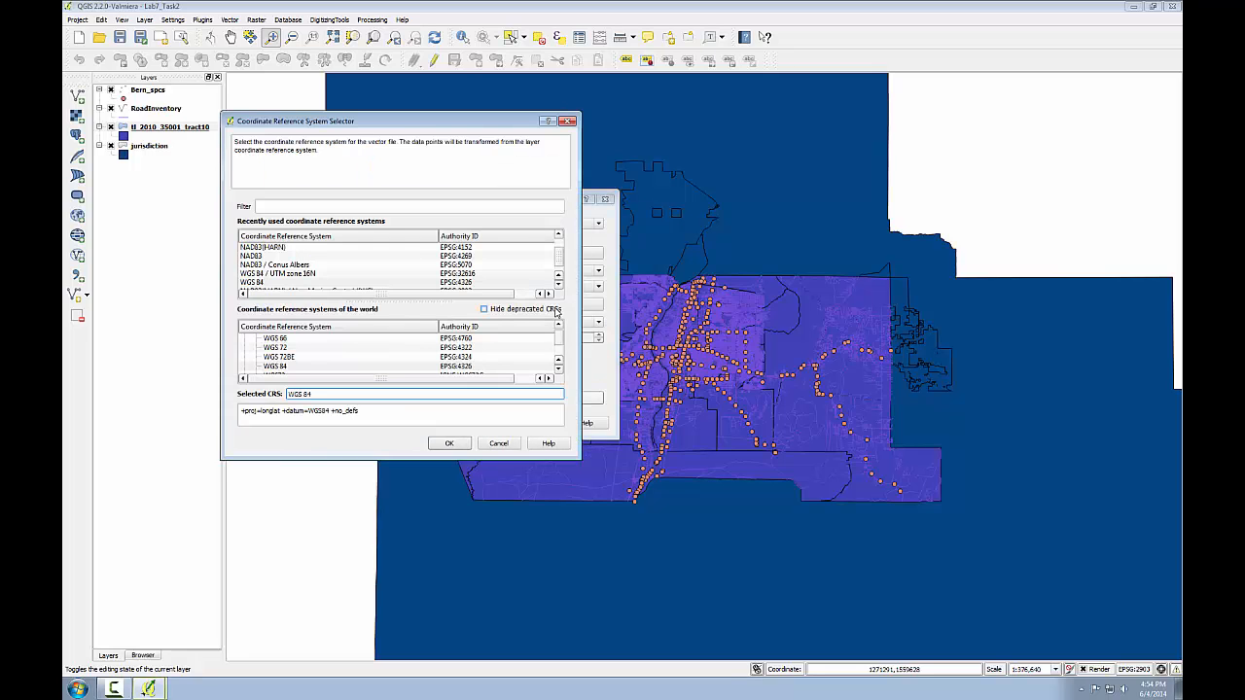
left_click(558, 283)
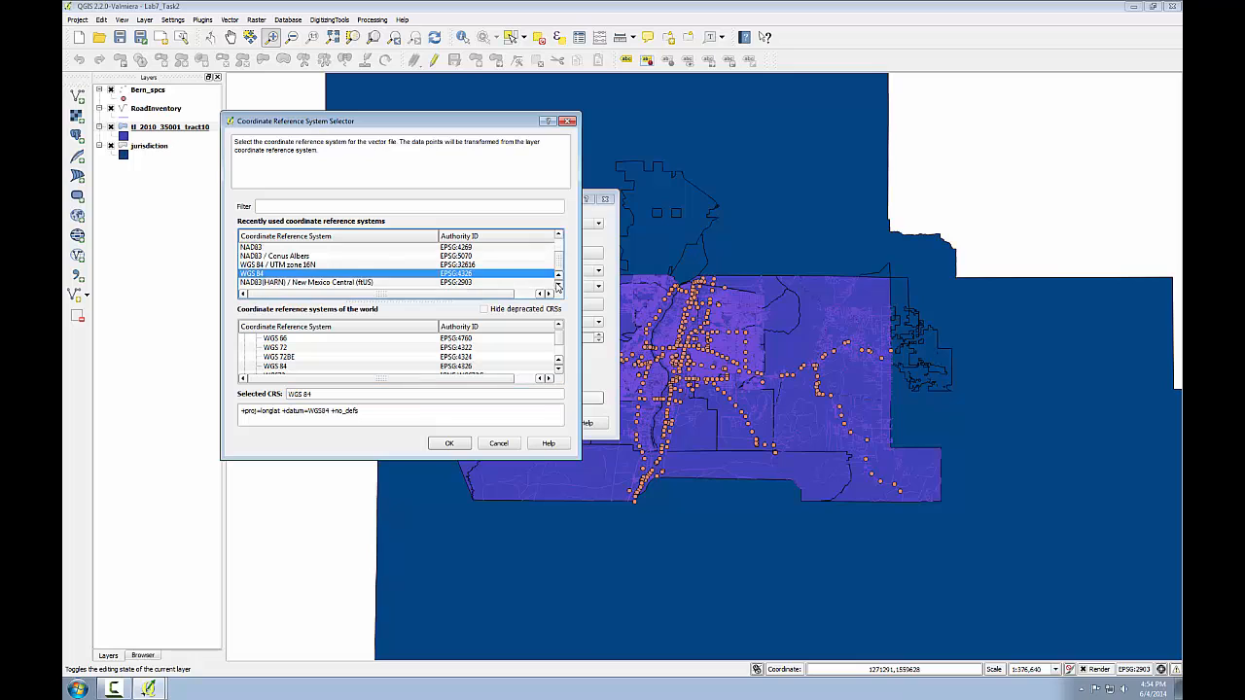
left_click(479, 282)
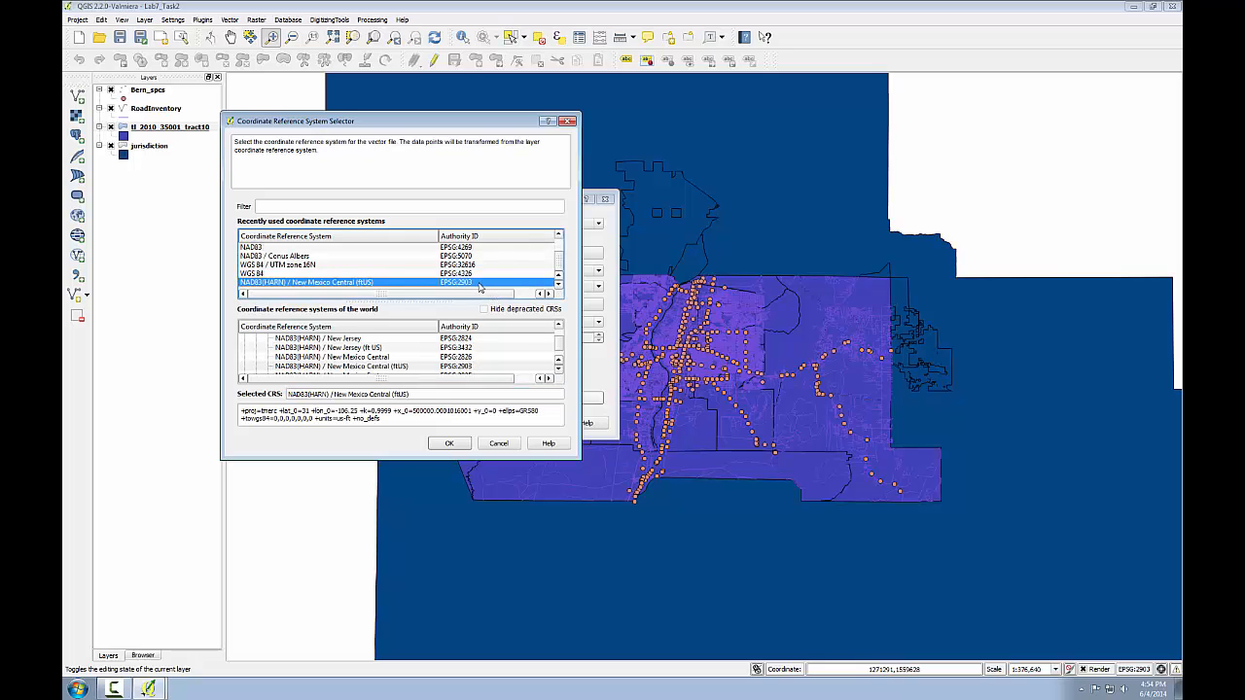
left_click(446, 443)
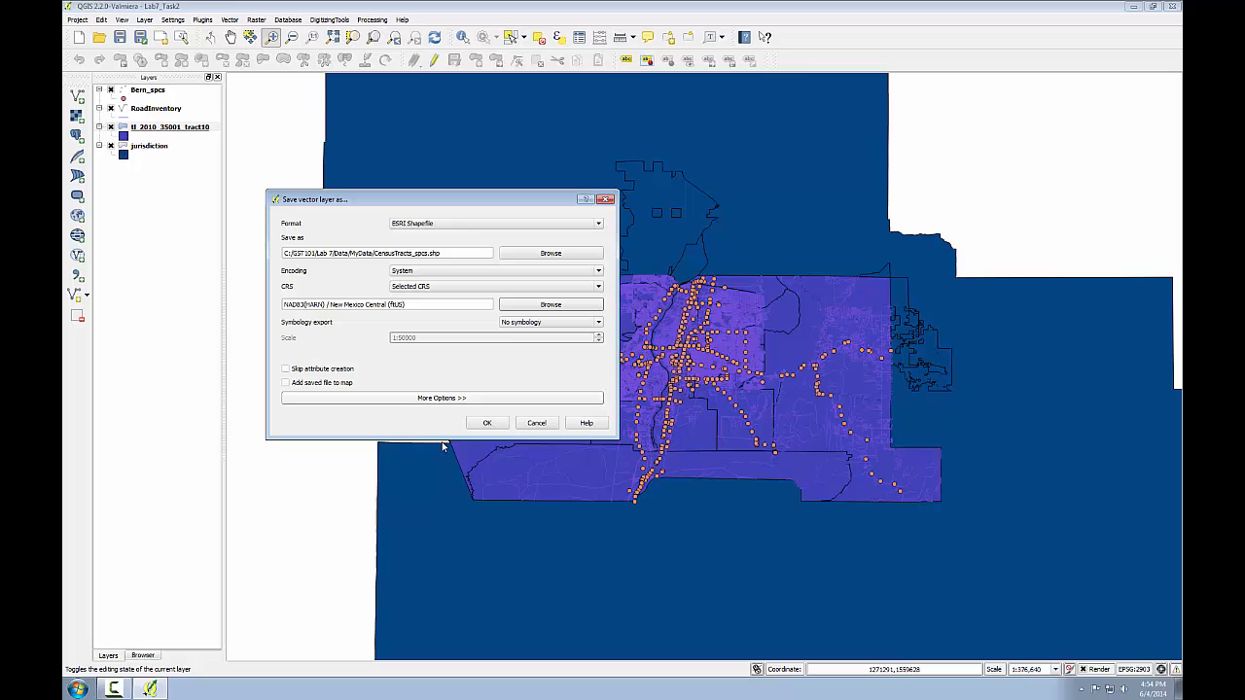
left_click(328, 383)
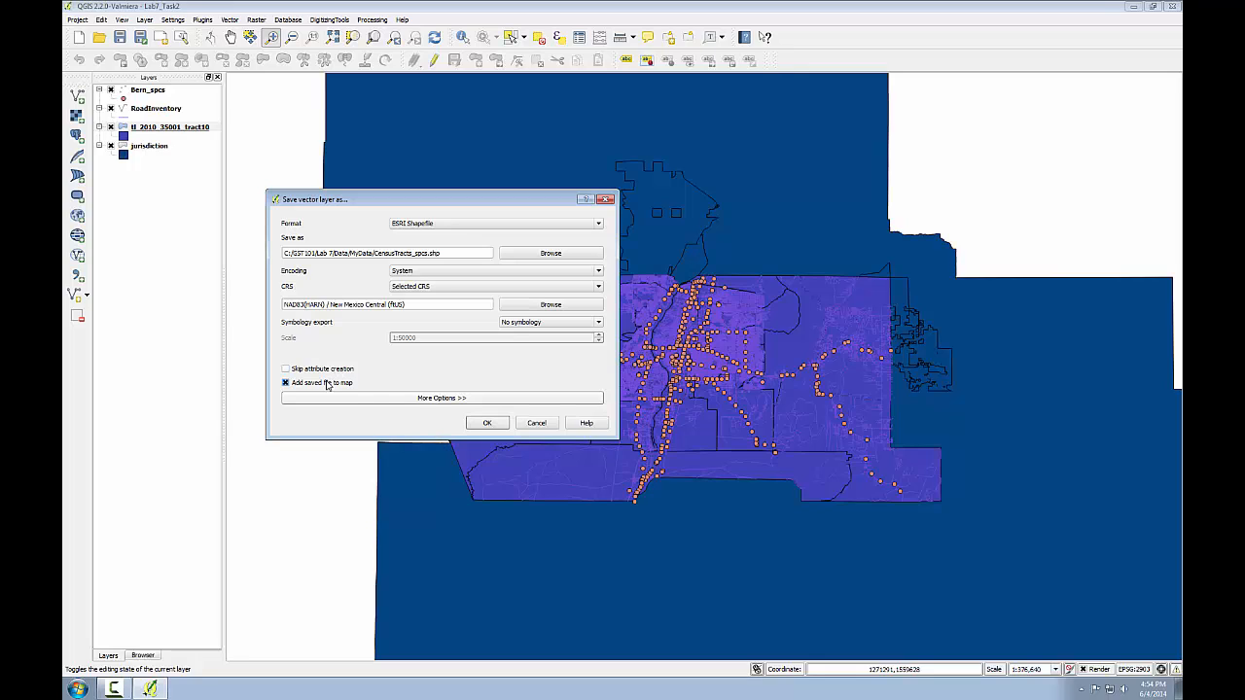
left_click(487, 424)
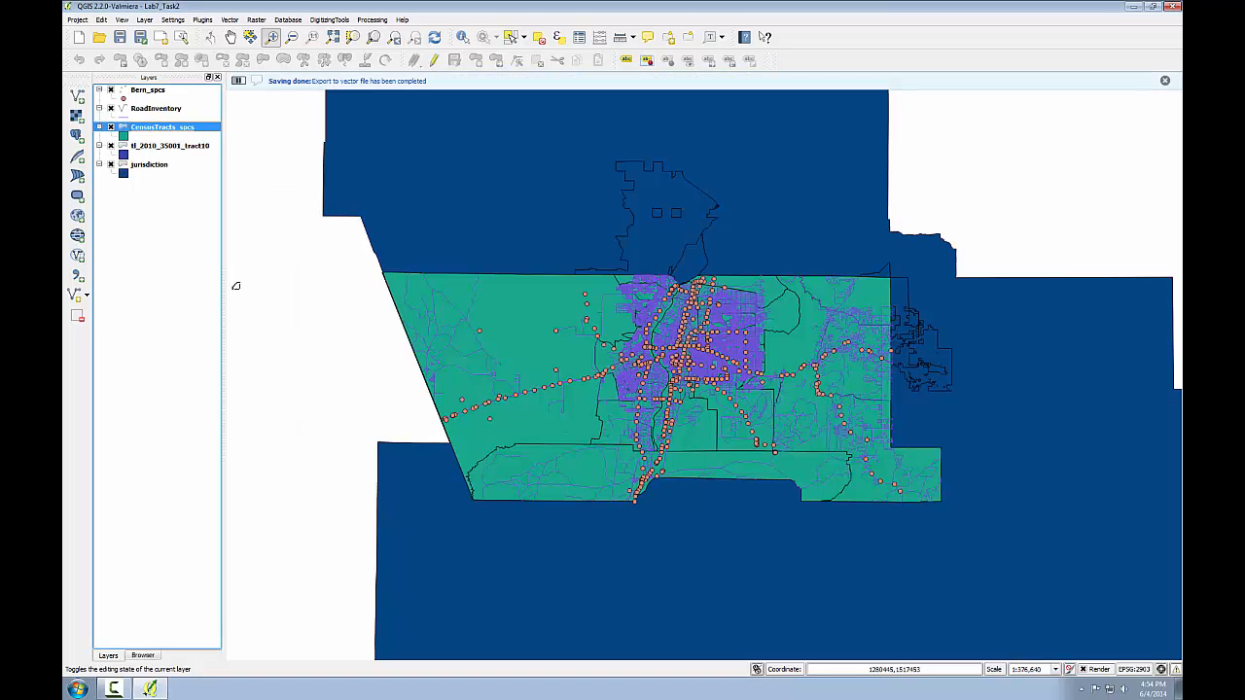
Remove the original tl_2010_35001_tract10 layer from the project
left_click(161, 146)
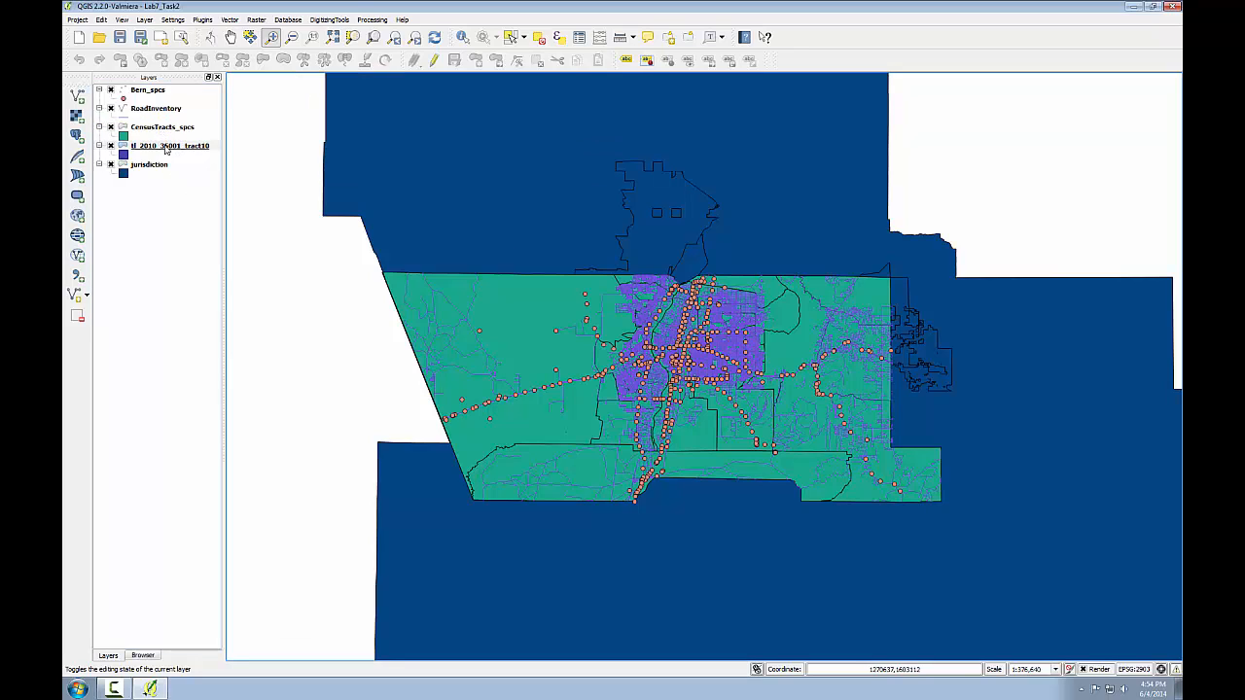
right_click(166, 147)
left_click(188, 175)
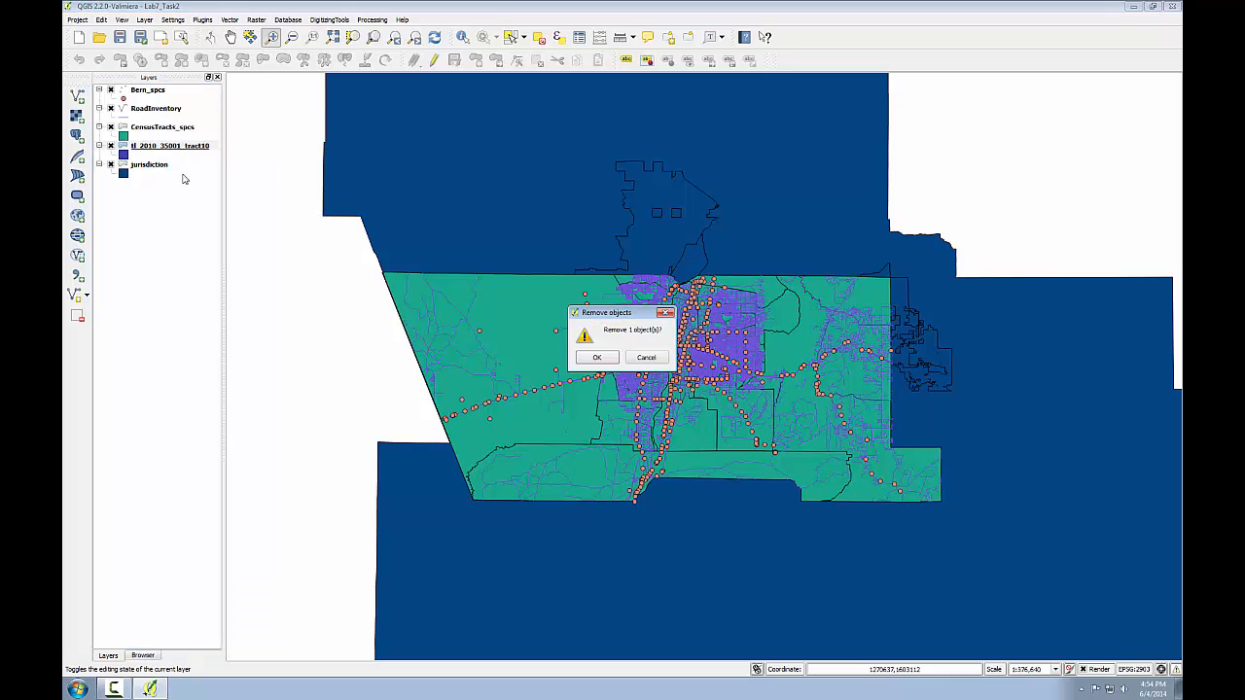
left_click(595, 357)
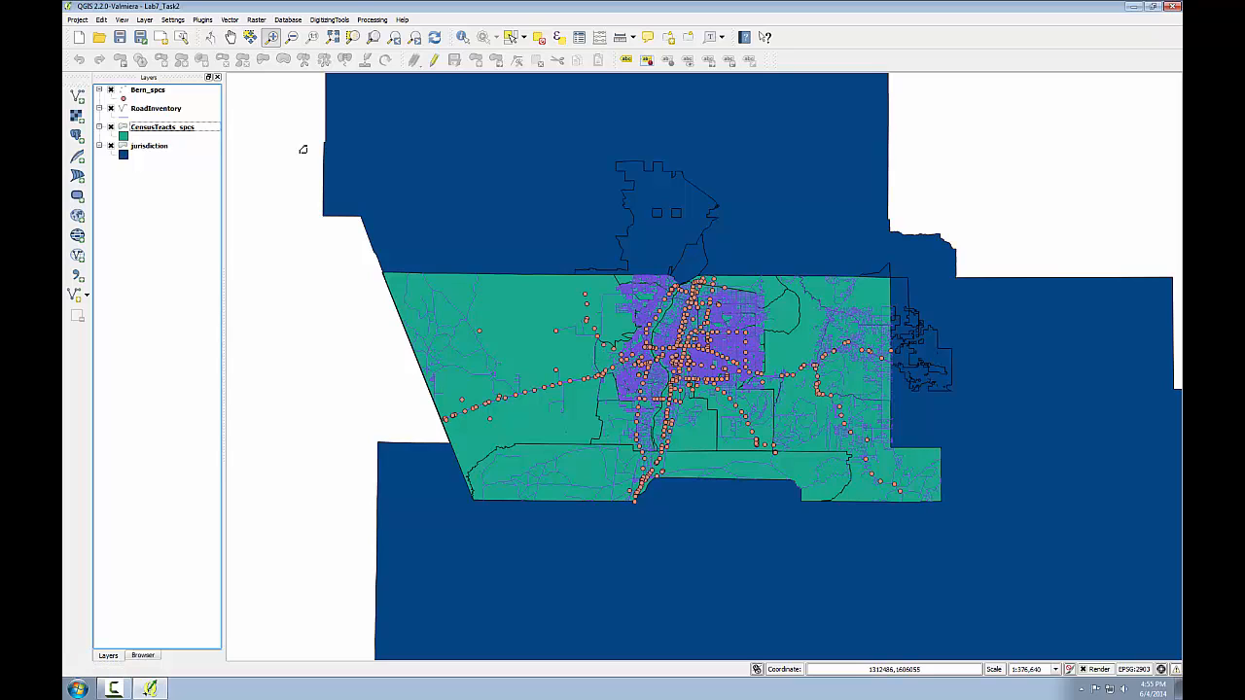
Set up the Dissolve geoprocessing tool on CensusTracts_spcs with the dissolve field set to Dissolve all
left_click(229, 20)
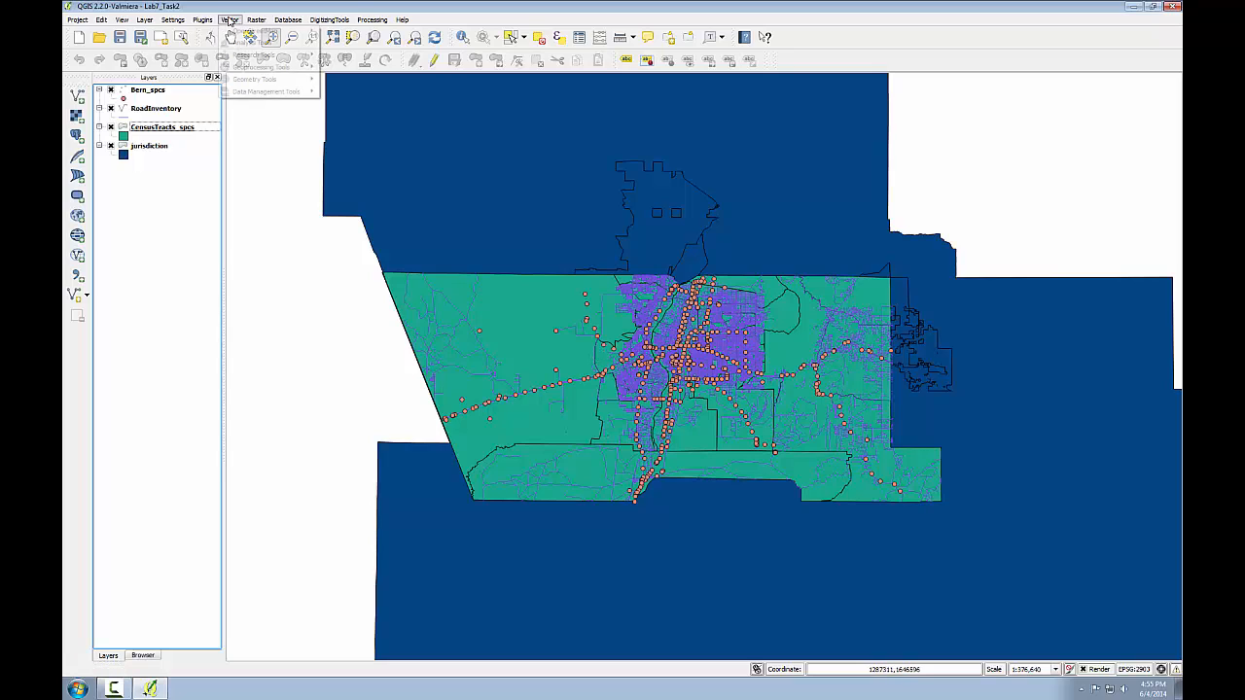
mouse_move(258, 68)
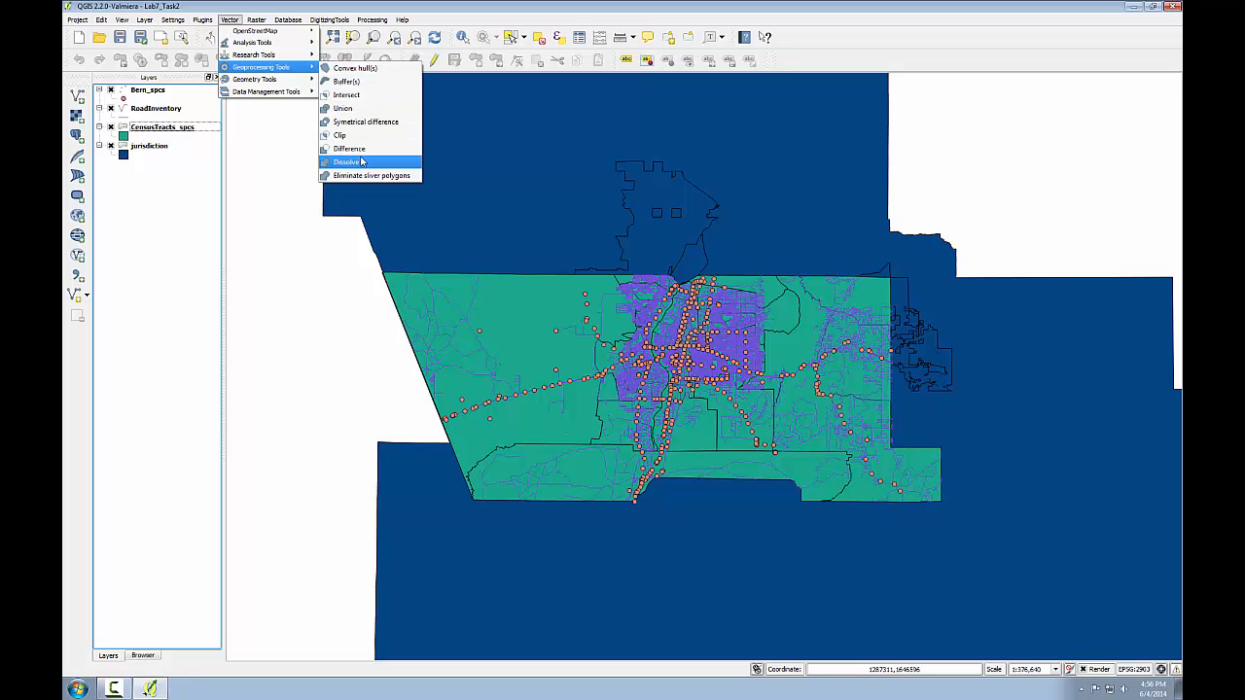
left_click(347, 161)
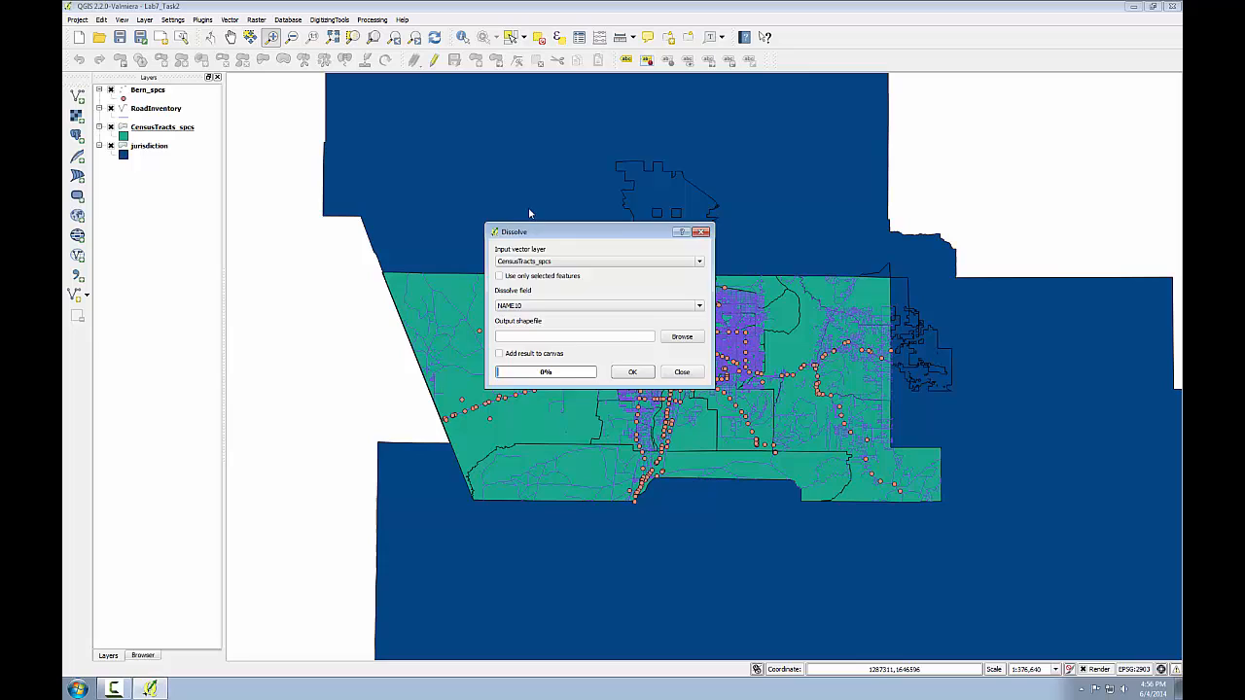
left_click_drag(530, 232, 432, 108)
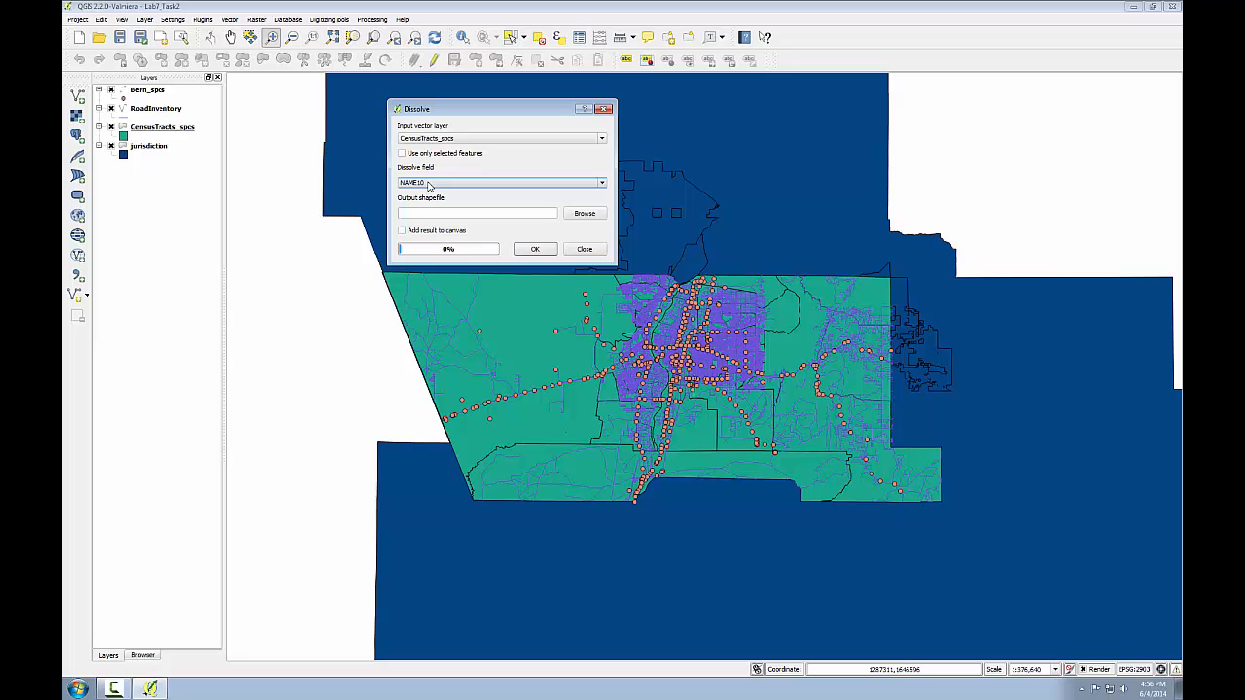
left_click(464, 184)
scroll(464, 199, "down", 3)
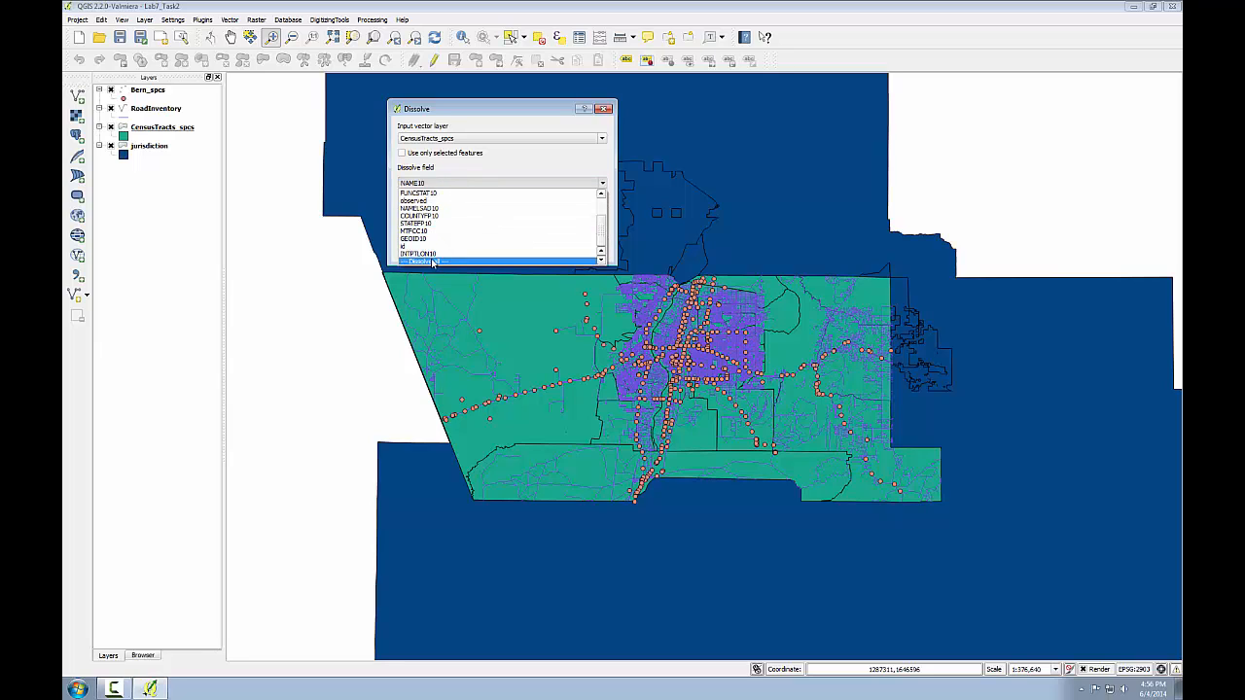
left_click(432, 261)
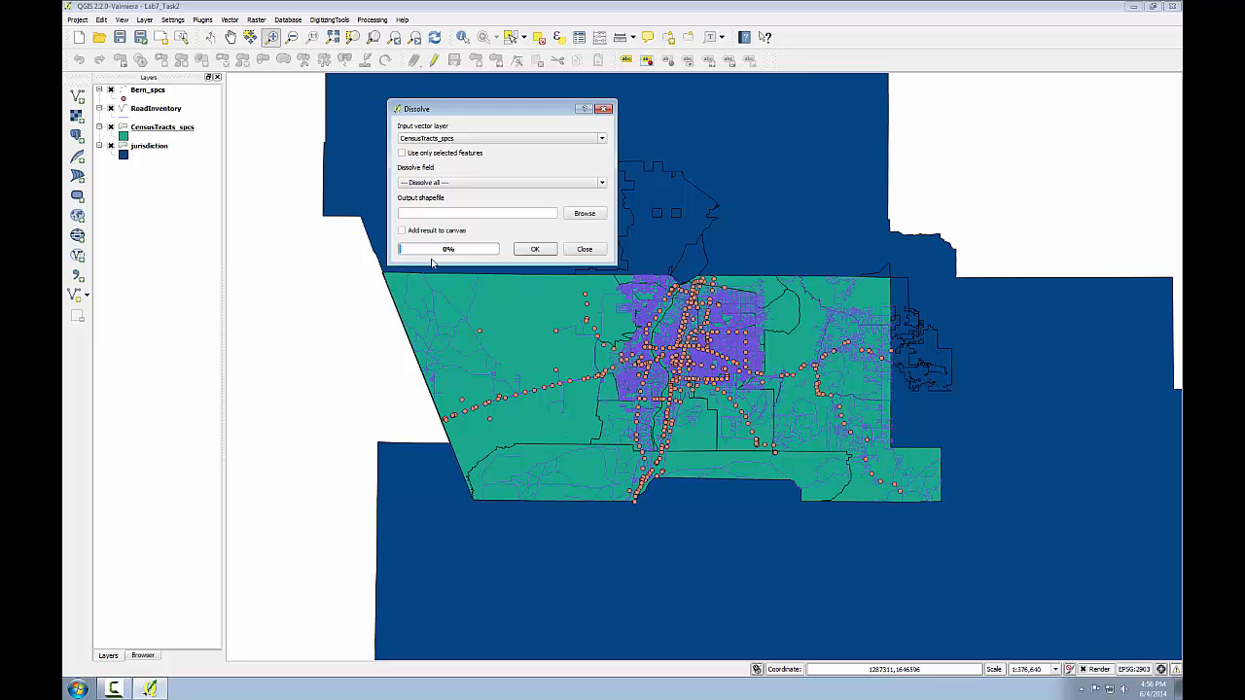
Name the dissolve output Bernalillo_County.shp in the MyData folder and run the tool with the result added to the canvas
left_click(574, 213)
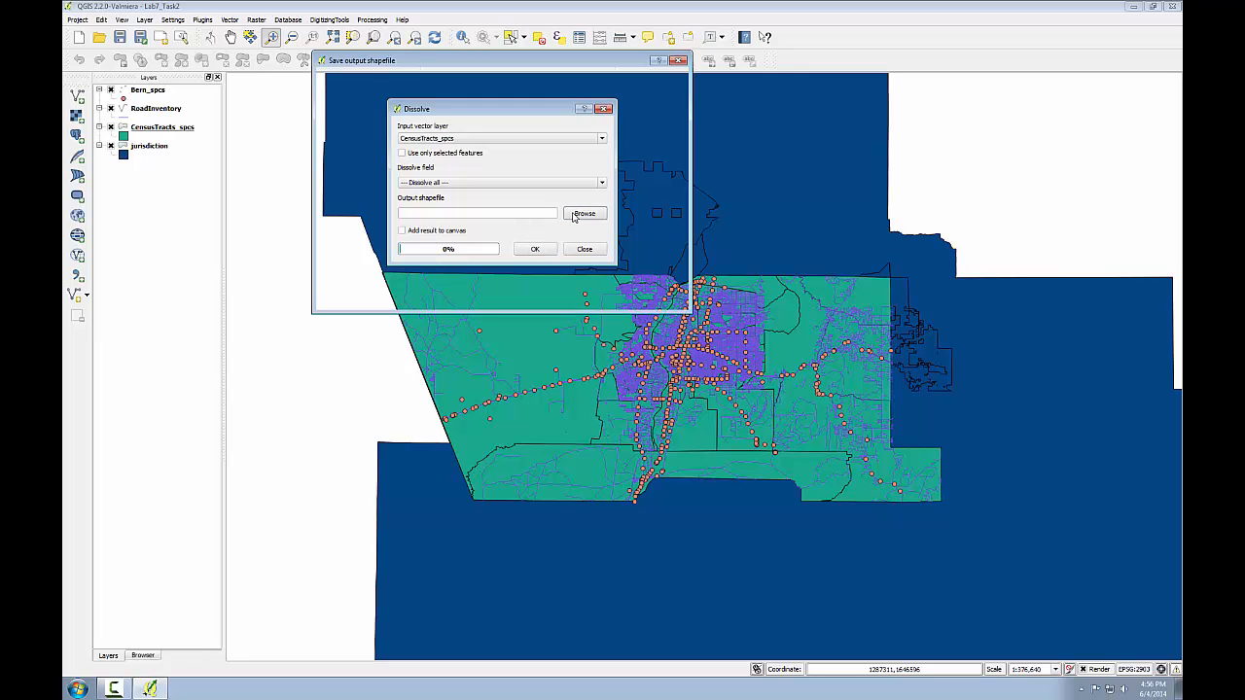
left_click_drag(508, 65, 842, 169)
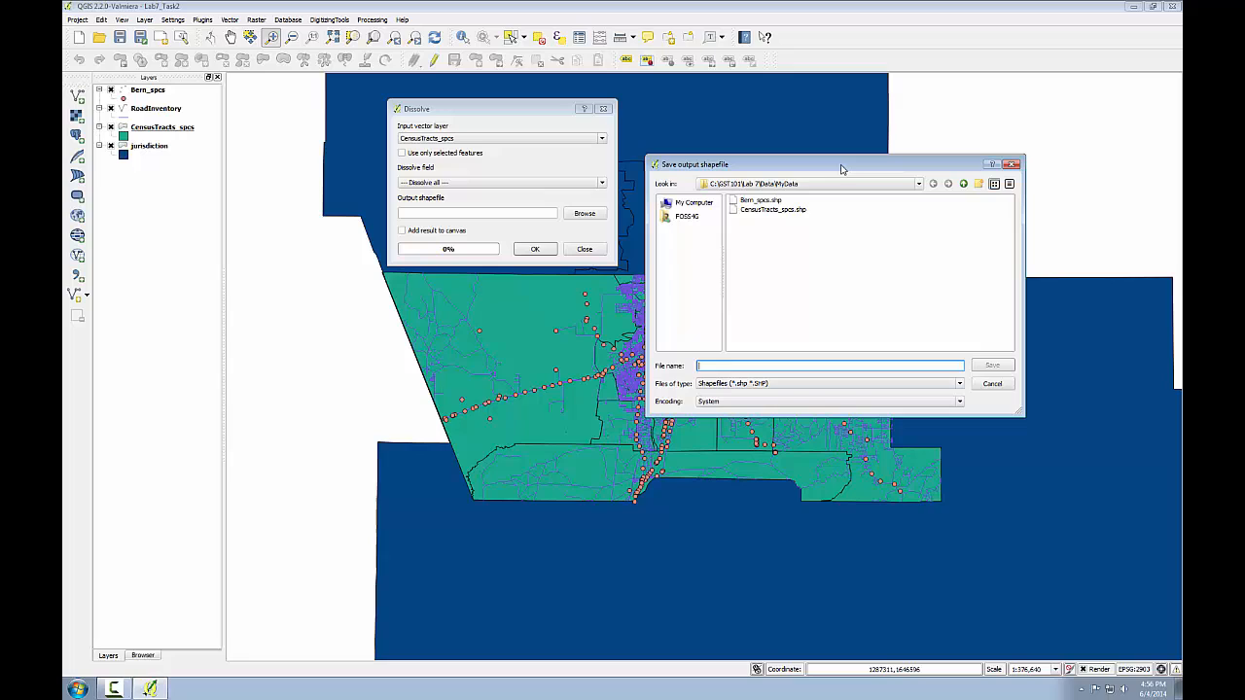
type("B")
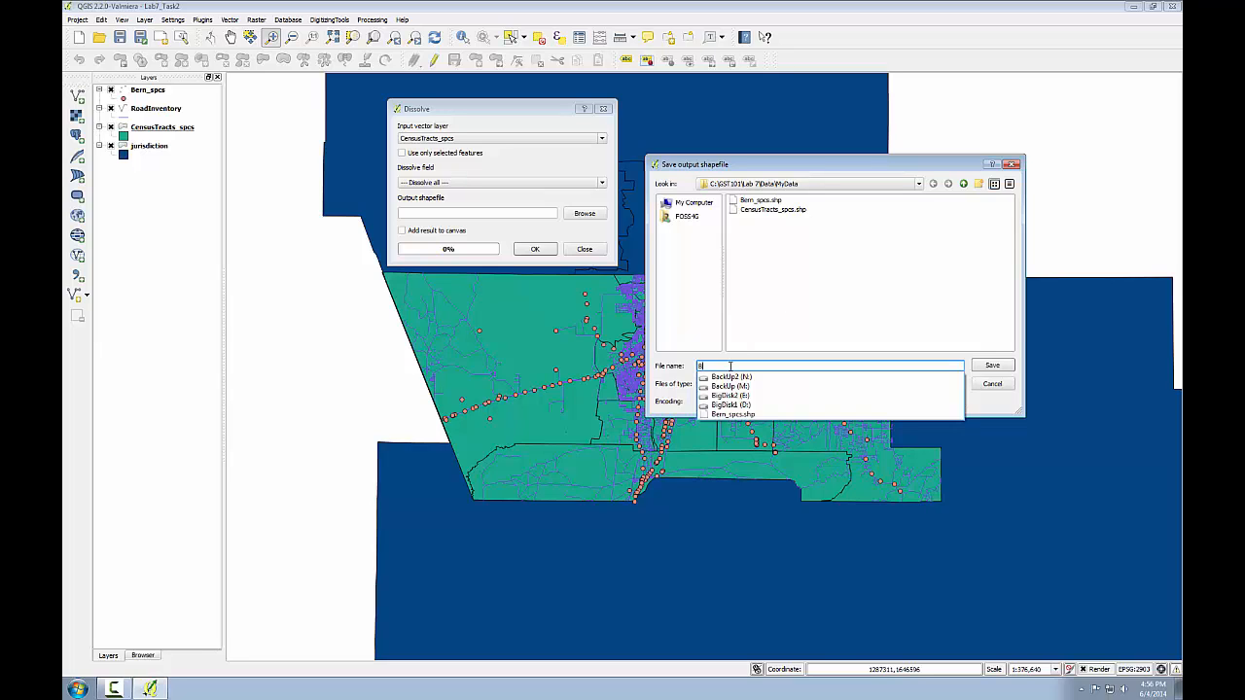
type("ernalillo")
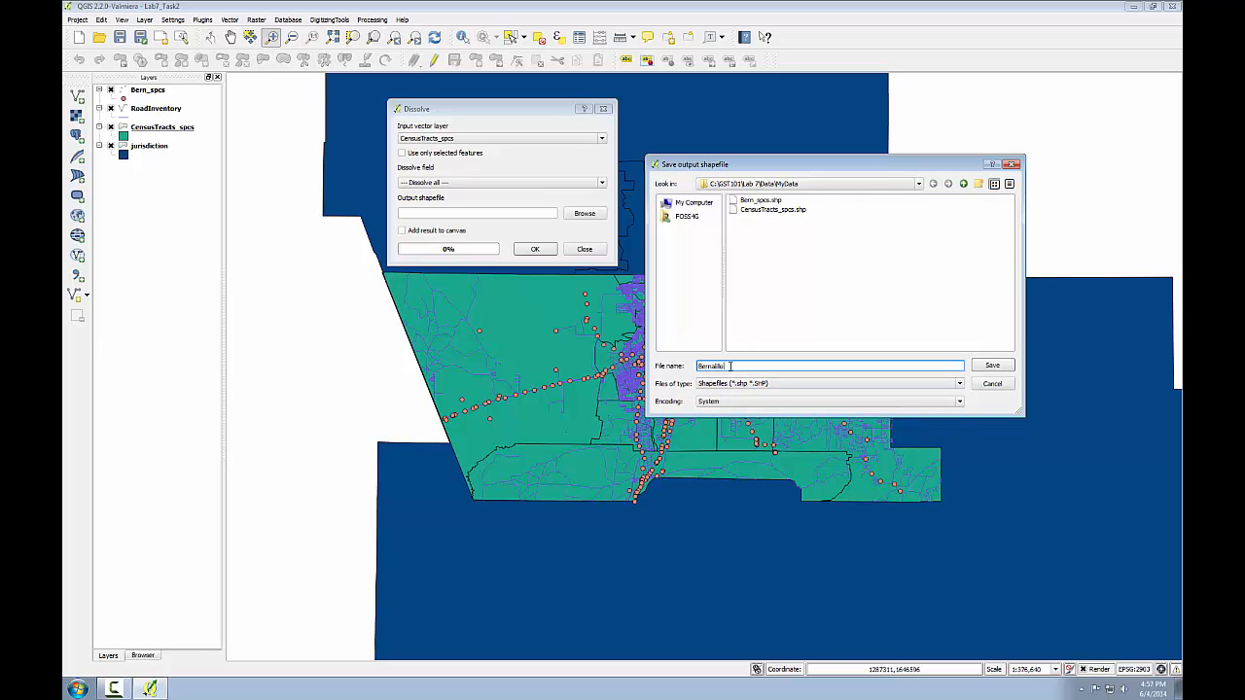
type("_County.shp")
left_click(1003, 367)
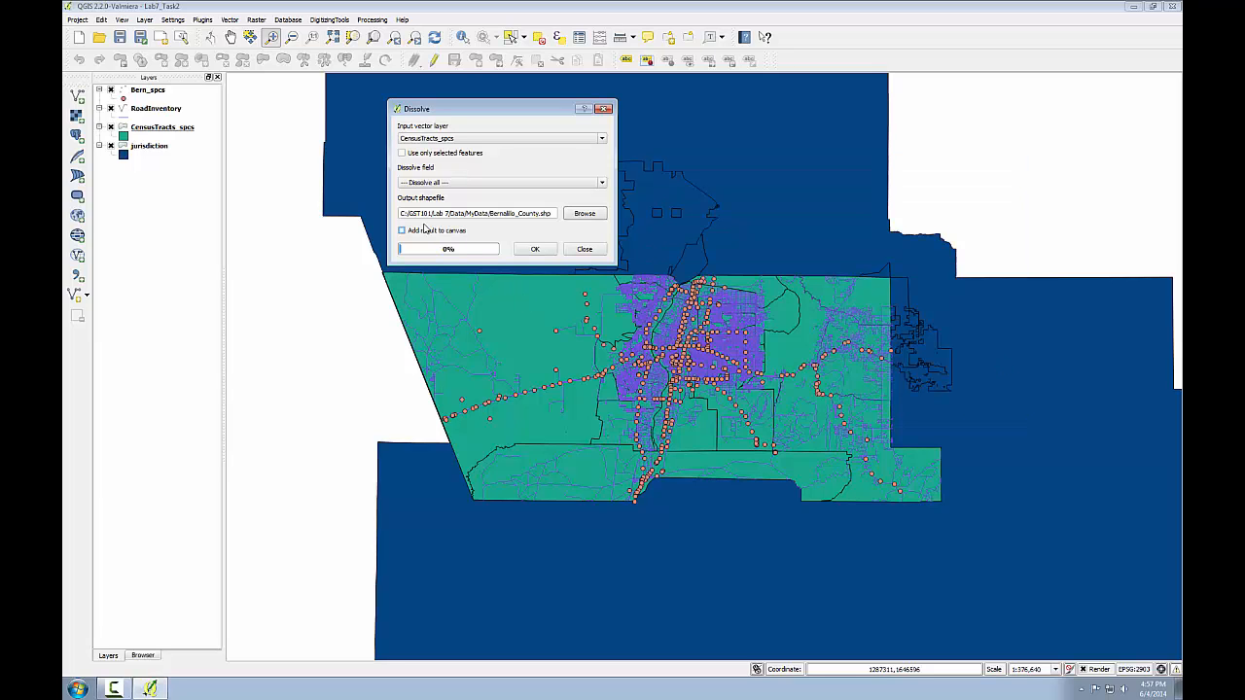
left_click(402, 230)
left_click(533, 250)
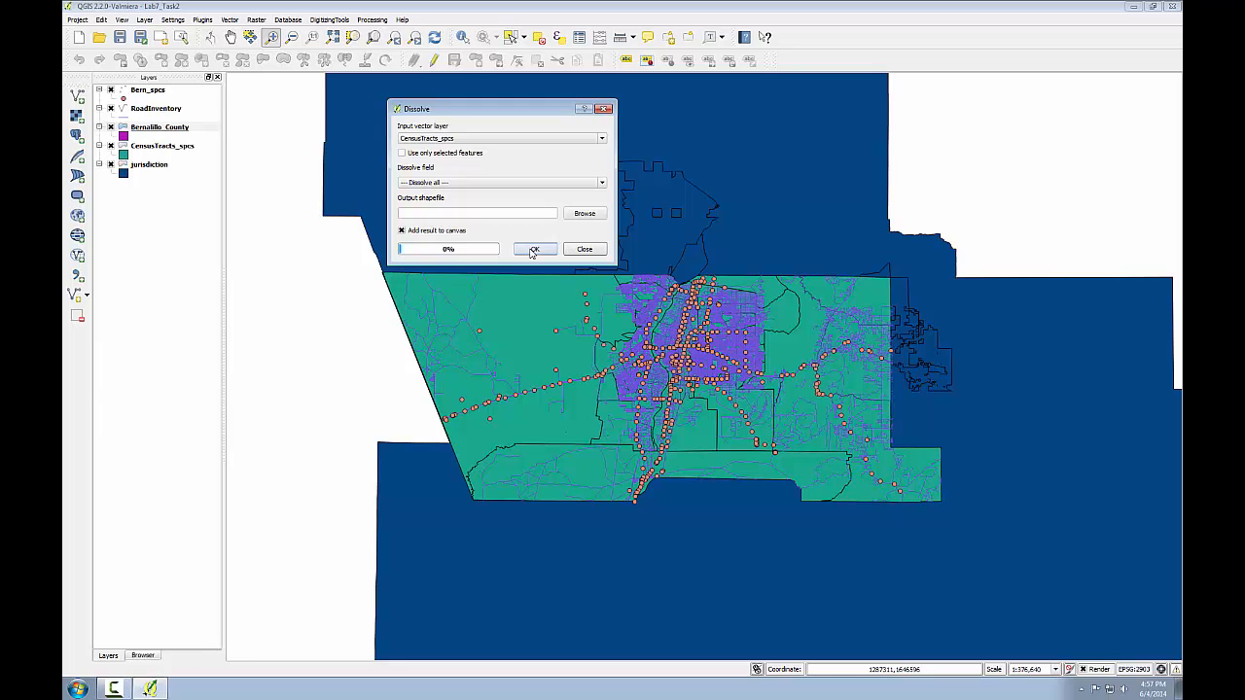
left_click(585, 249)
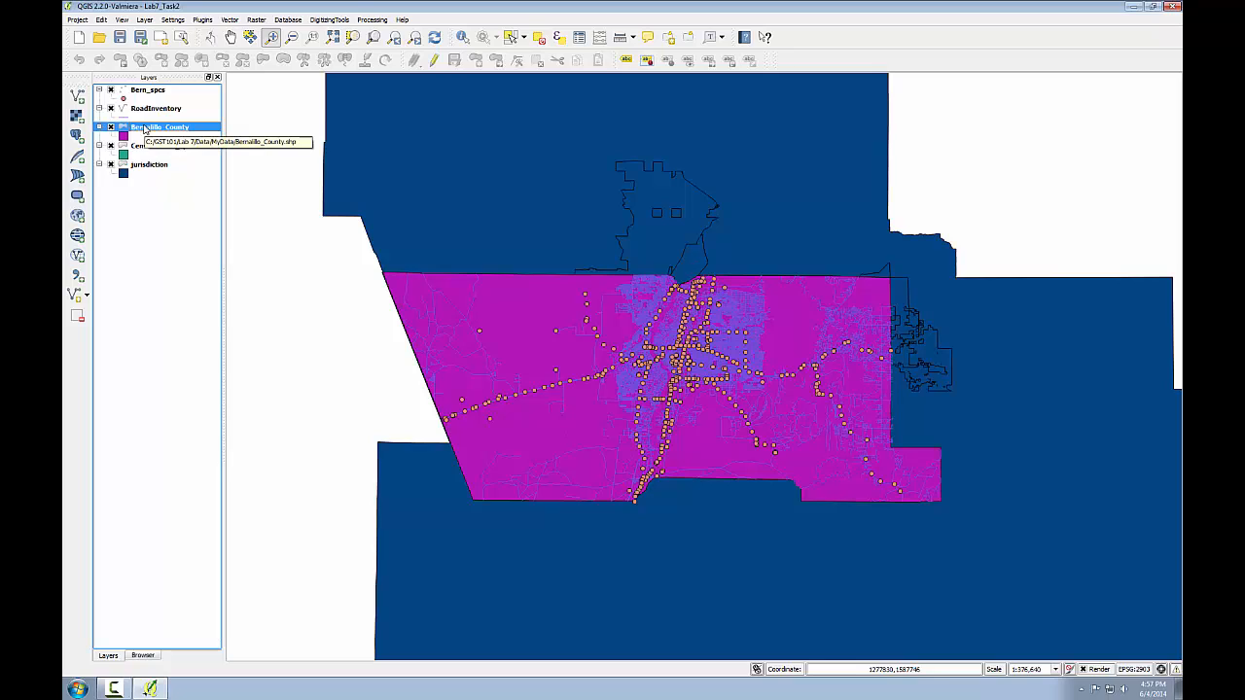
Remove the CensusTracts_spcs layer from the project
right_click(137, 148)
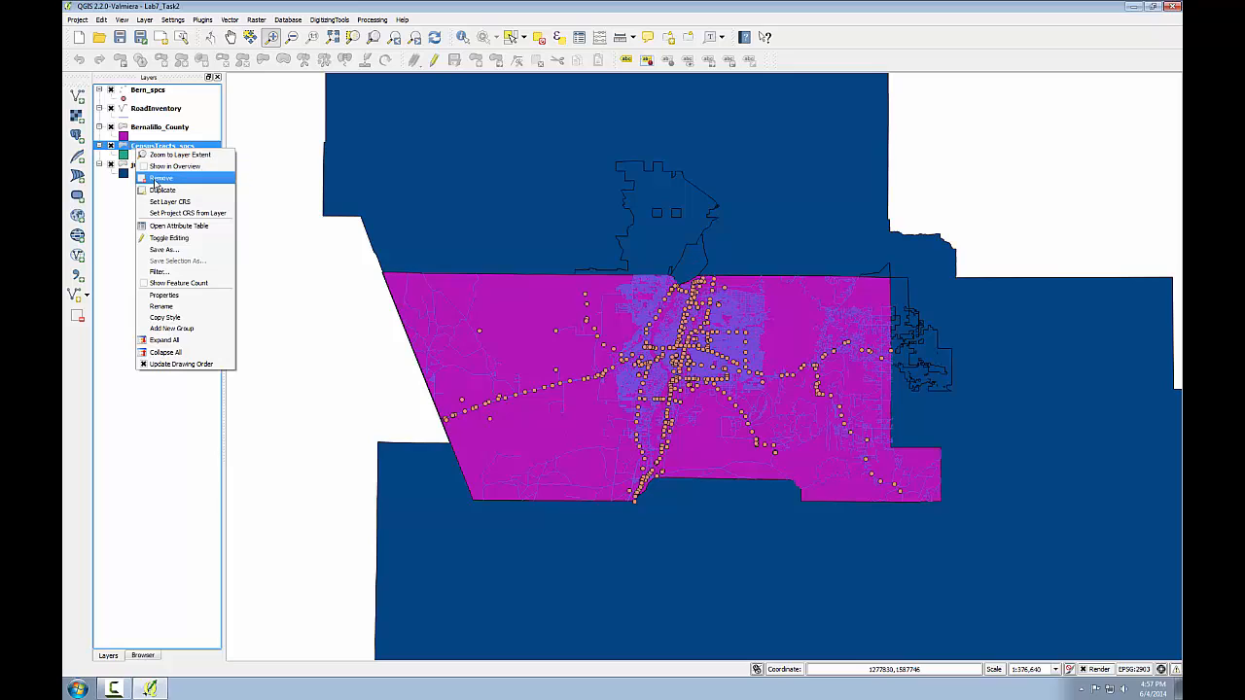
left_click(158, 178)
left_click(595, 358)
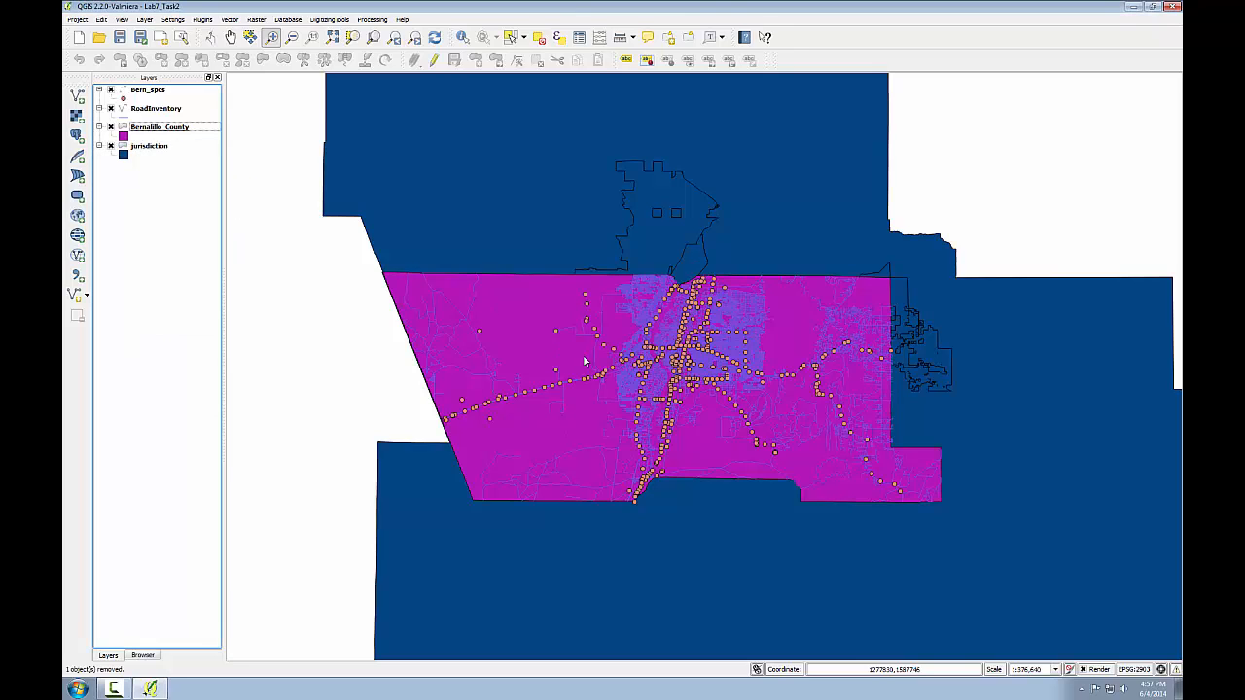
Open the Query Builder for the Bern_spcs layer from its general properties
left_click(144, 90)
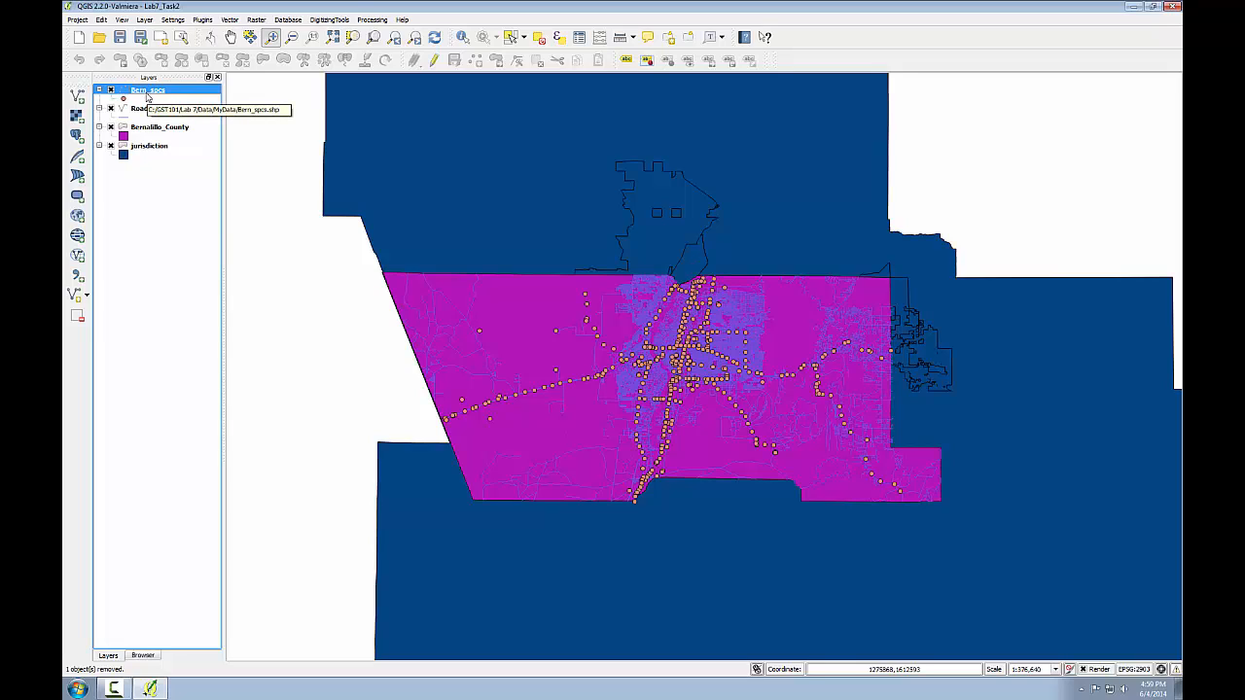
double_click(146, 91)
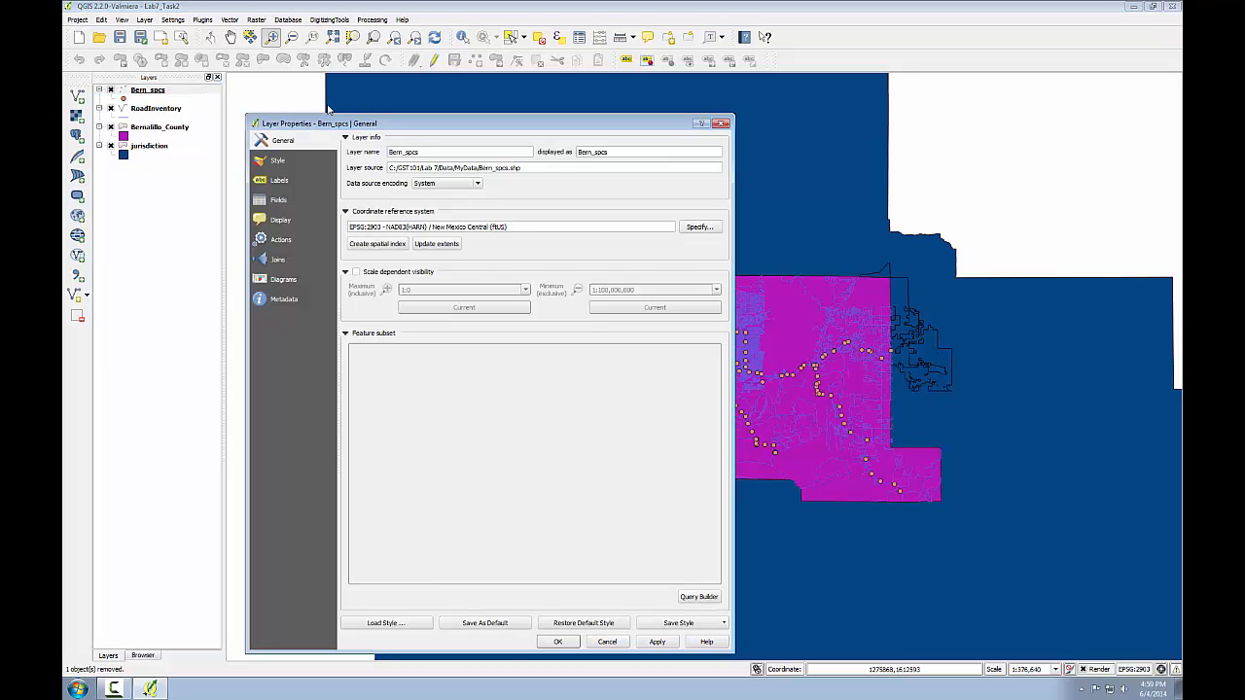
left_click_drag(387, 120, 726, 38)
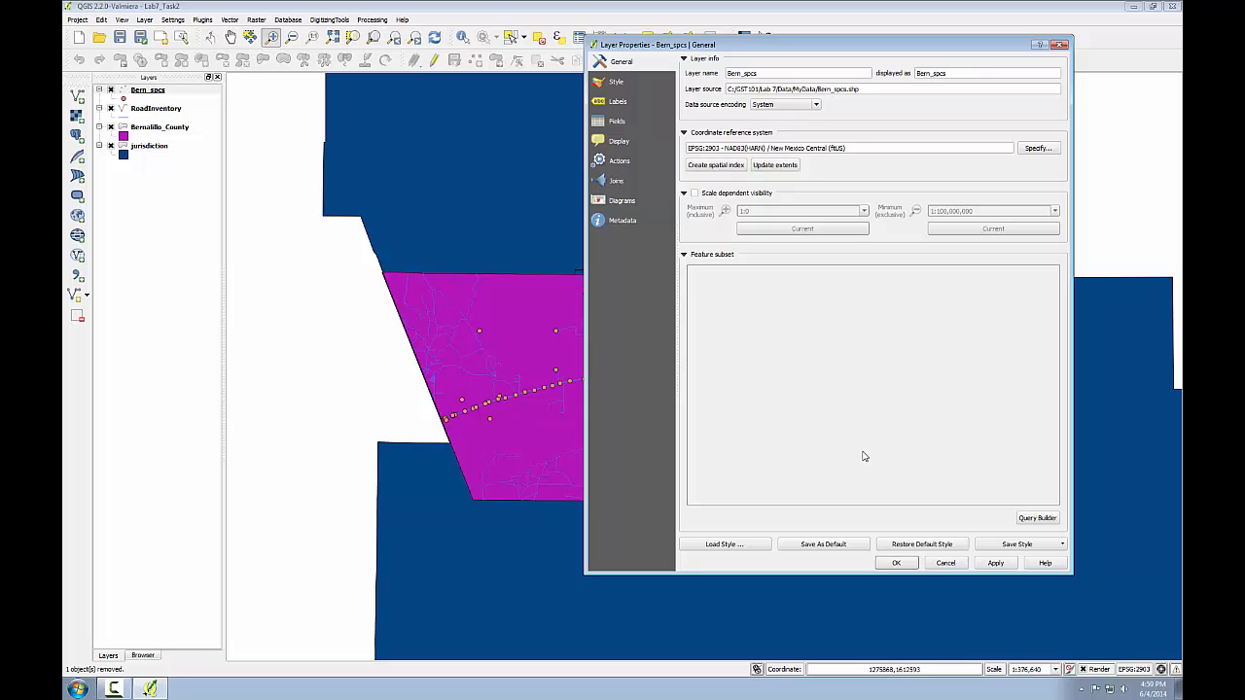
left_click(1034, 518)
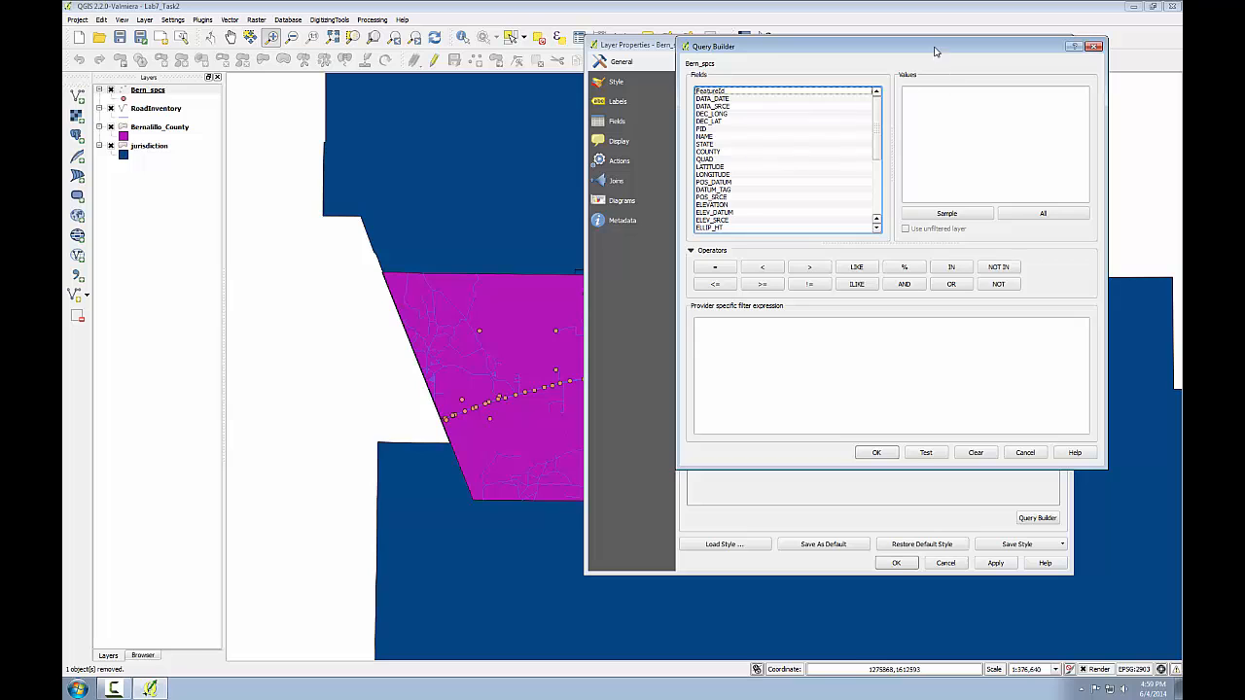
left_click_drag(936, 46, 552, 131)
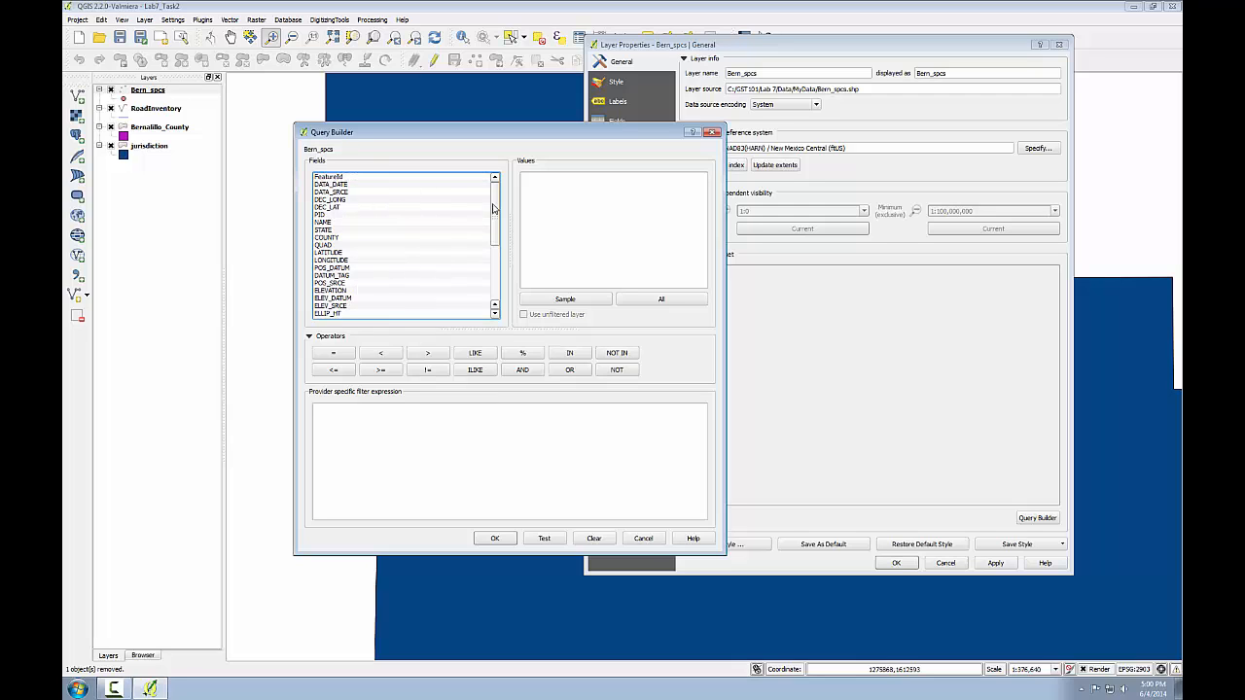
Start the Bern_spcs filter expression with the condition "ELEV_ORDER" = '1', listing the field's values to pick from
scroll(355, 282, "down", 3)
left_click(340, 264)
scroll(340, 257, "down", 2)
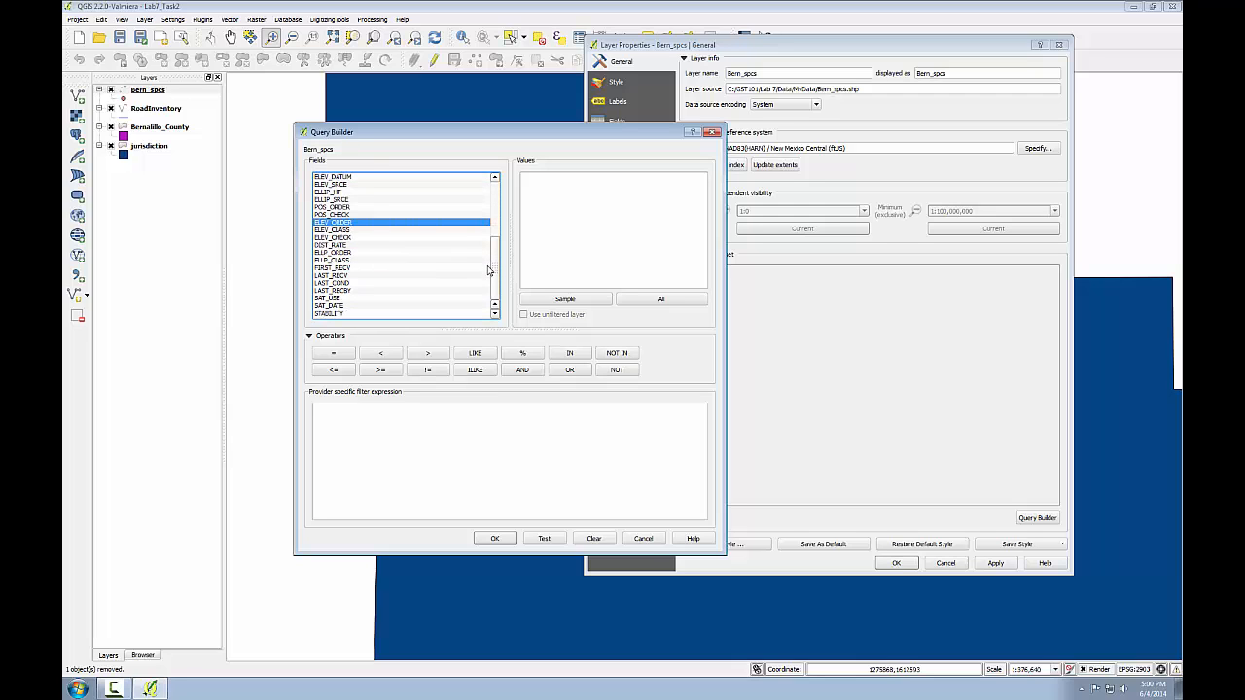
double_click(322, 222)
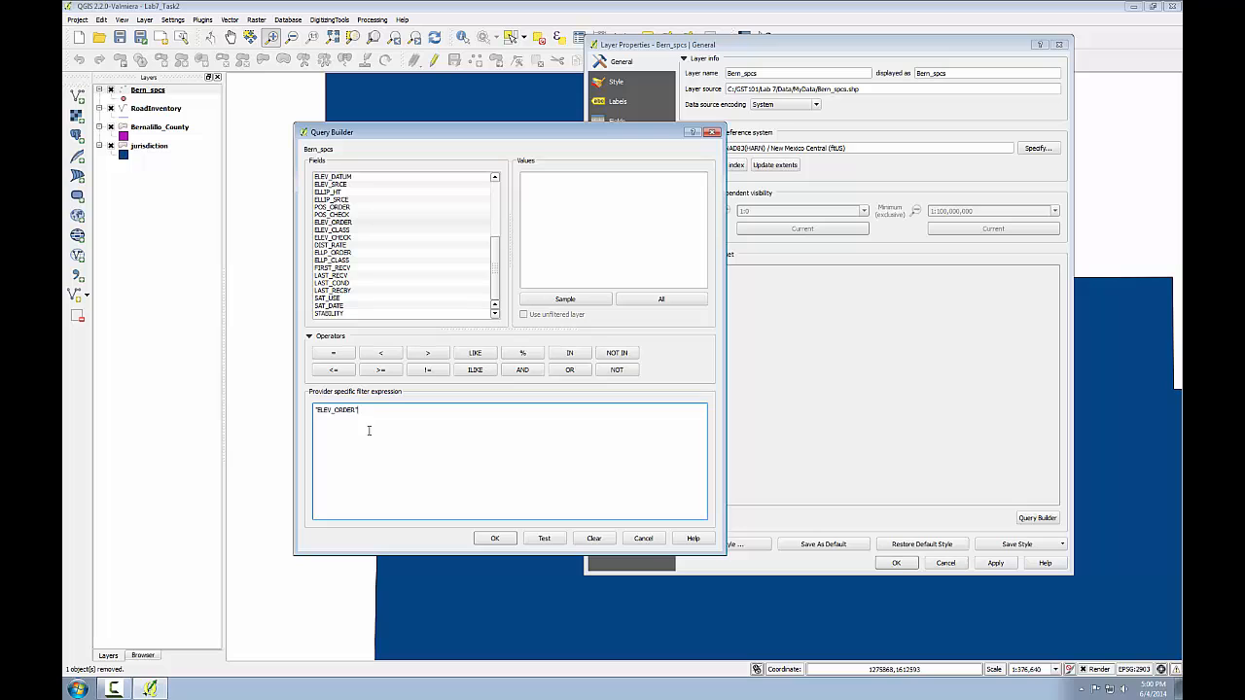
left_click(334, 354)
left_click(329, 223)
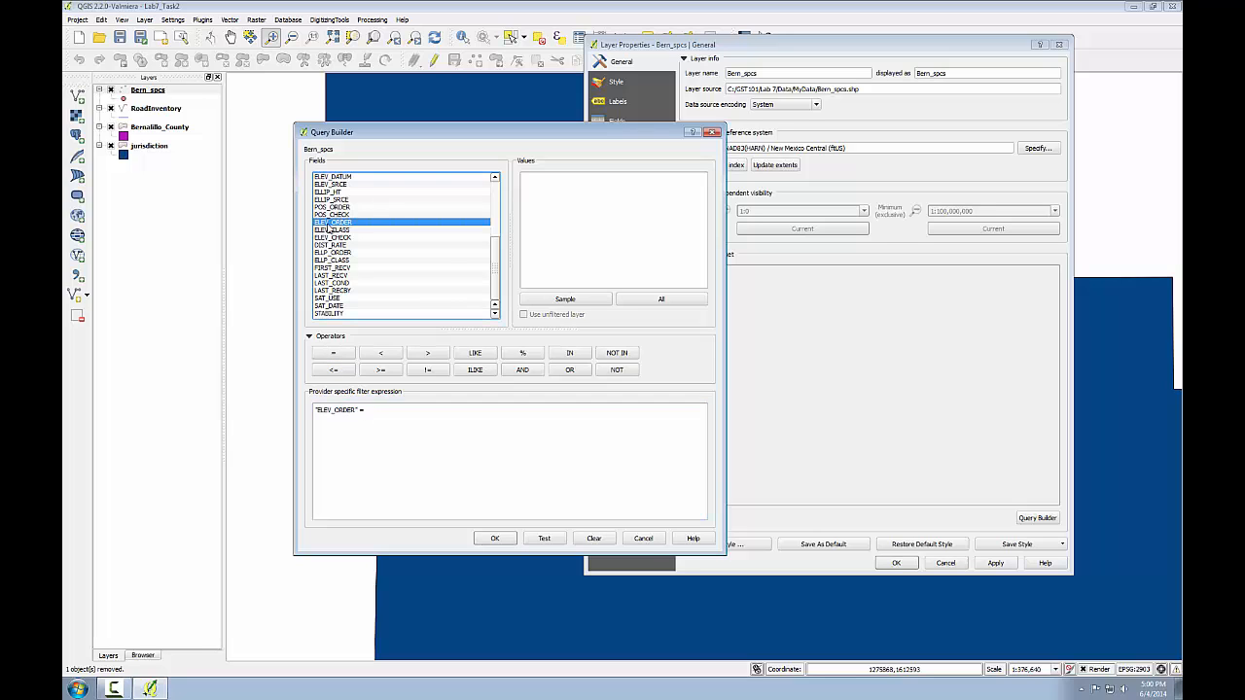
left_click(567, 300)
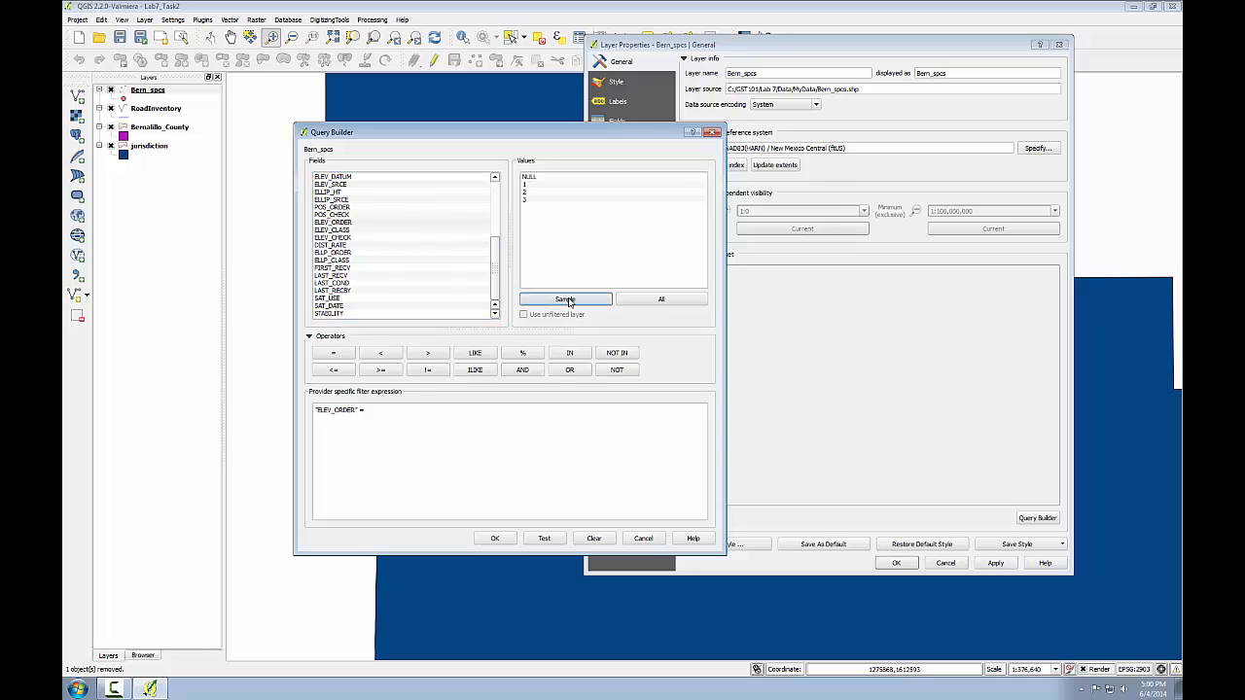
left_click(658, 300)
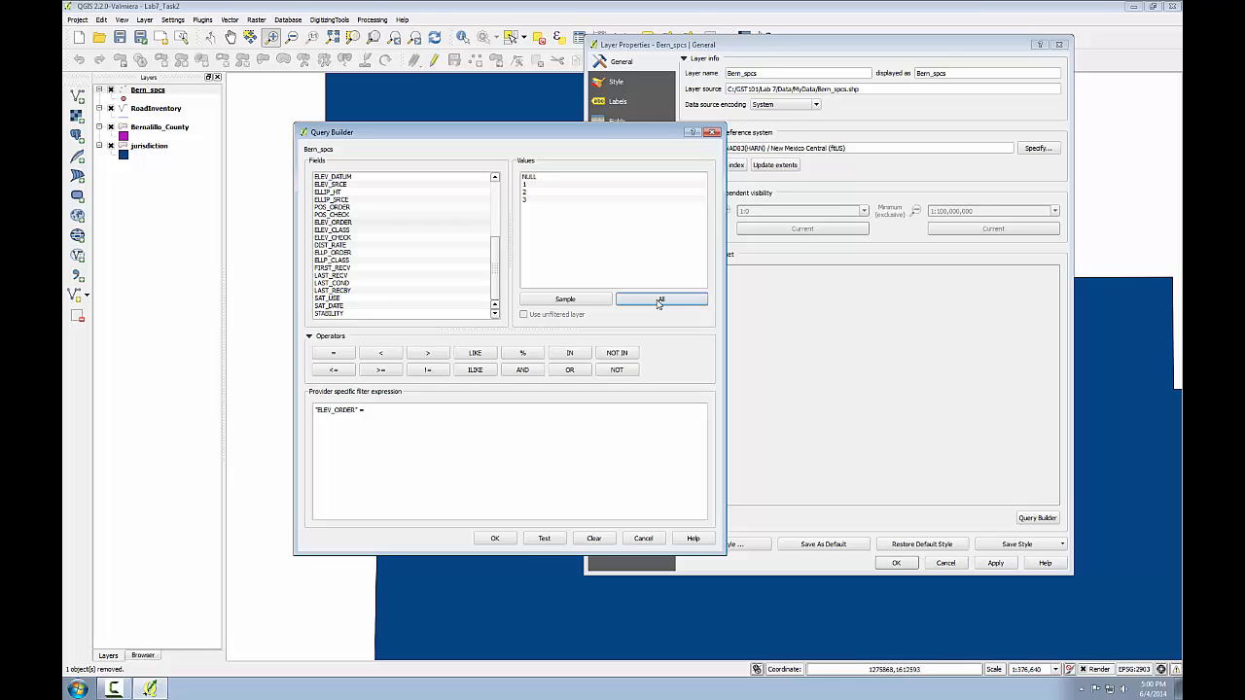
double_click(526, 183)
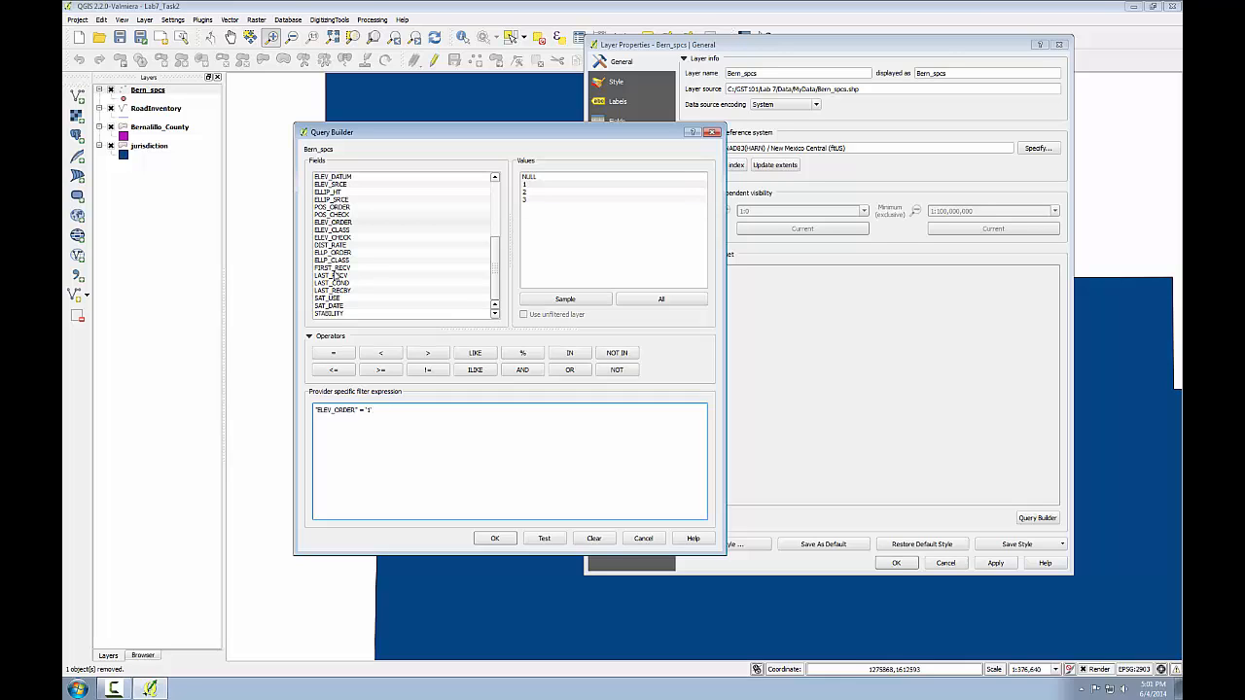
Extend the filter expression with AND "LAST_RECV" > '19941012', choosing the date from the field's full value list
left_click(510, 376)
left_click(334, 276)
double_click(333, 276)
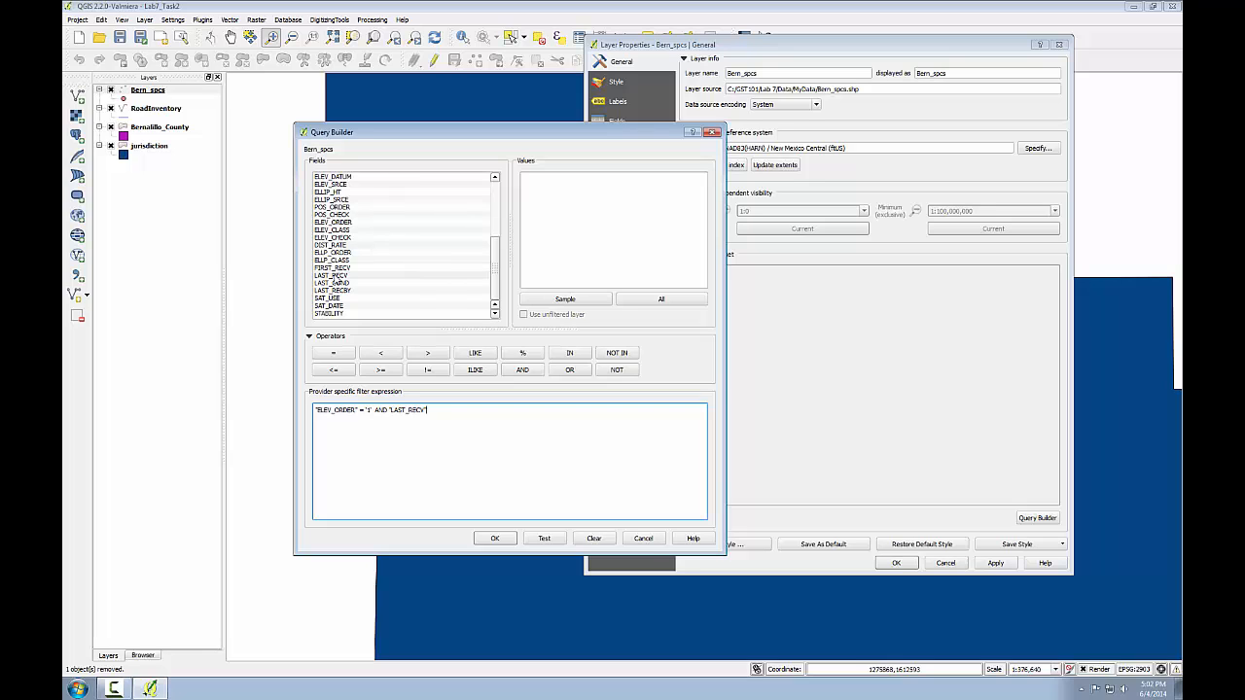
left_click(647, 301)
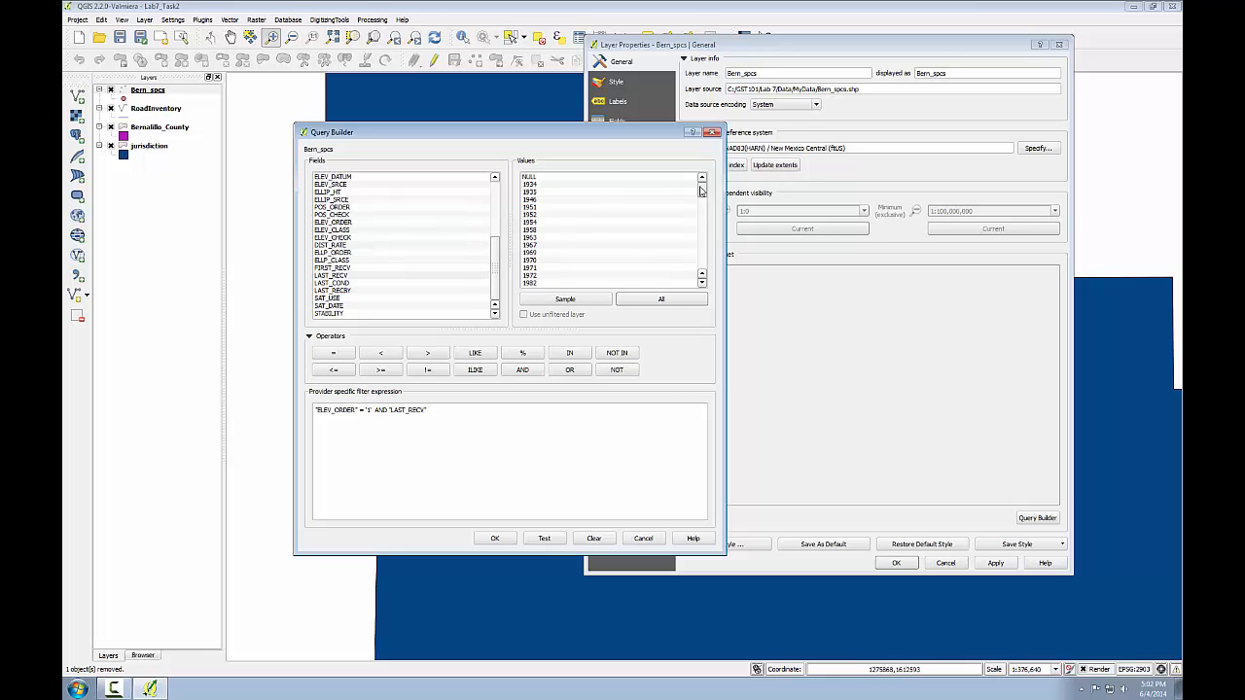
left_click_drag(701, 191, 705, 206)
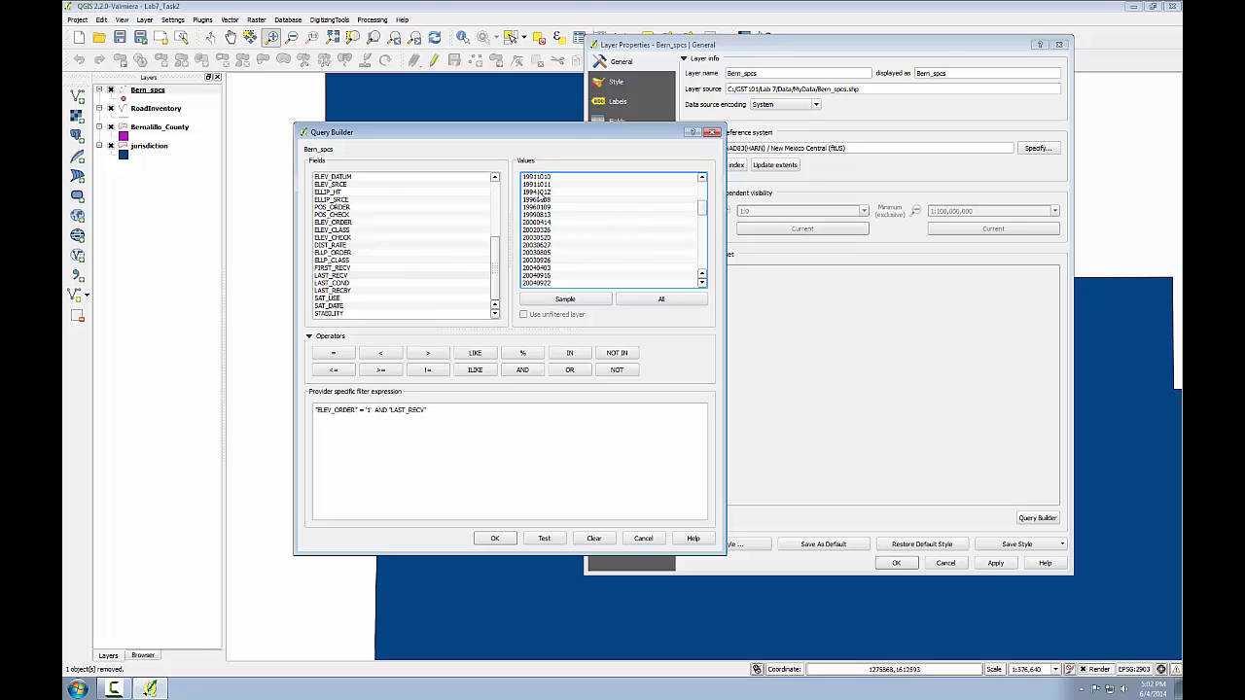
left_click(428, 354)
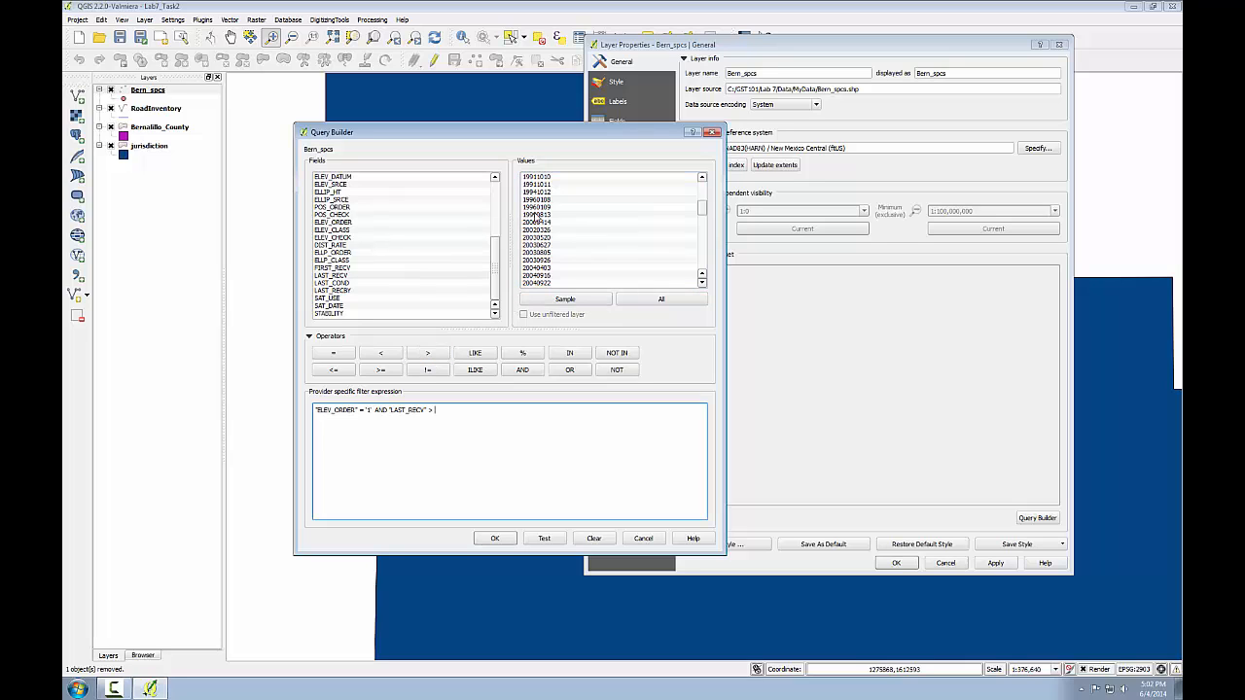
double_click(527, 193)
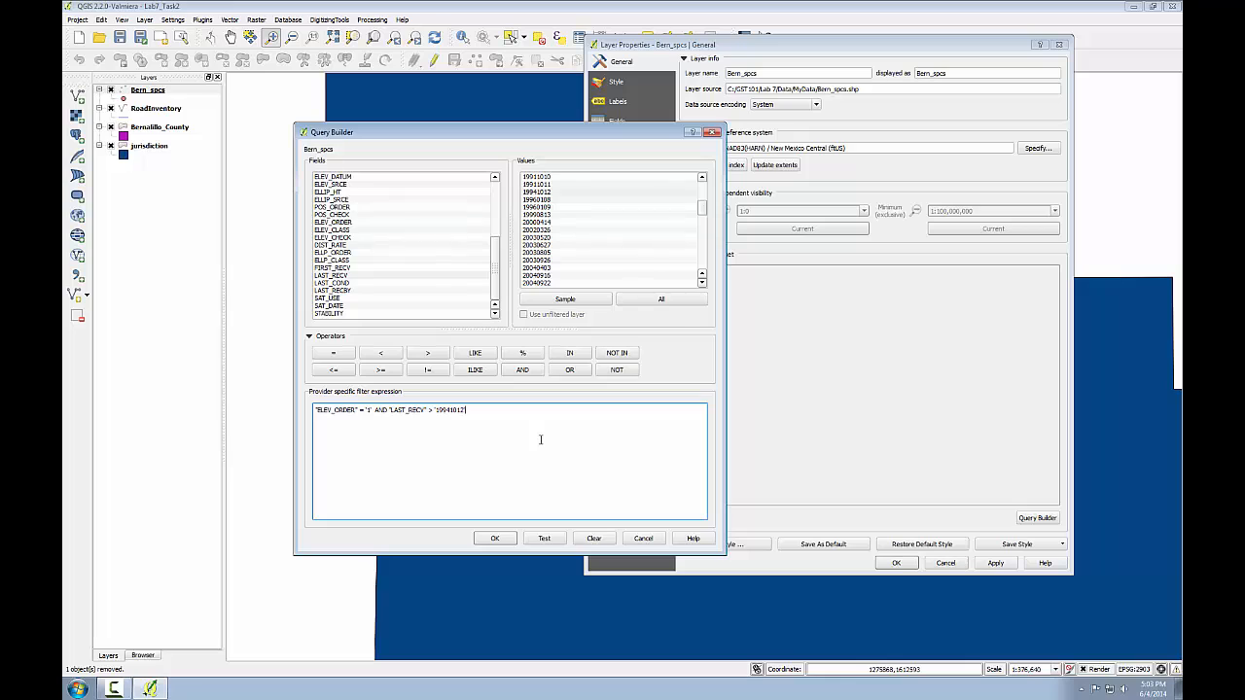
Add a third condition to the filter expression: AND "SAT_USE" = 'Y'
left_click(522, 370)
double_click(334, 298)
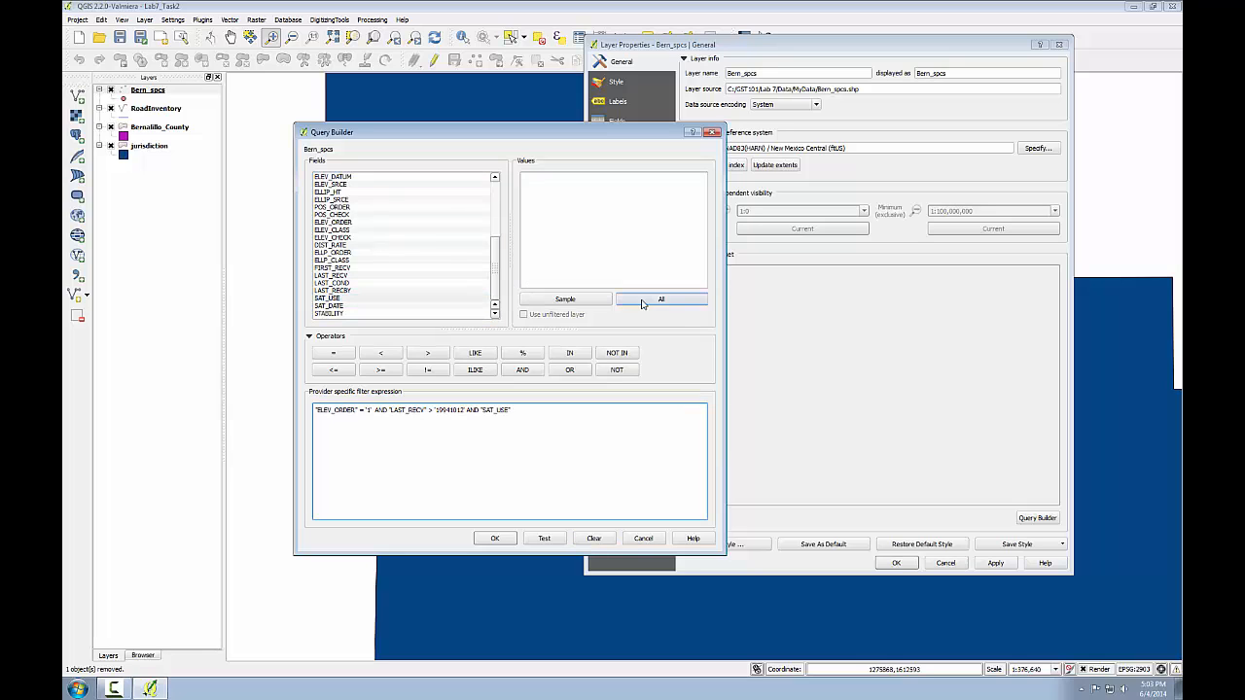
left_click(643, 301)
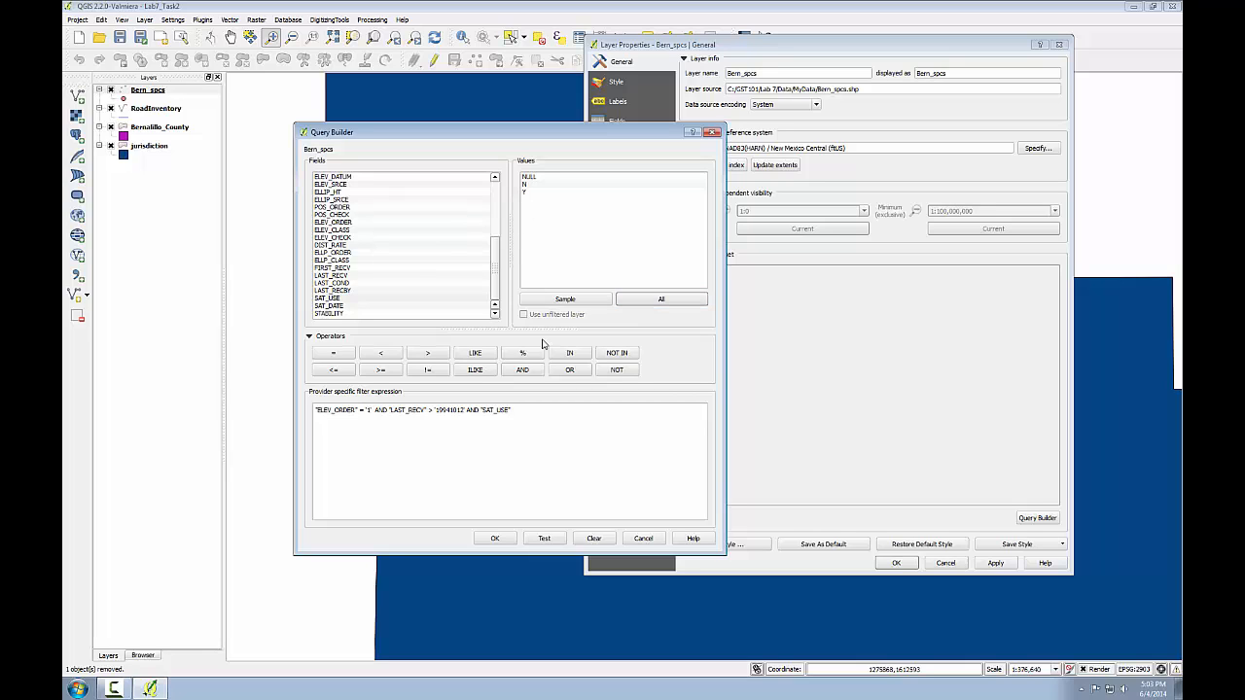
left_click(333, 353)
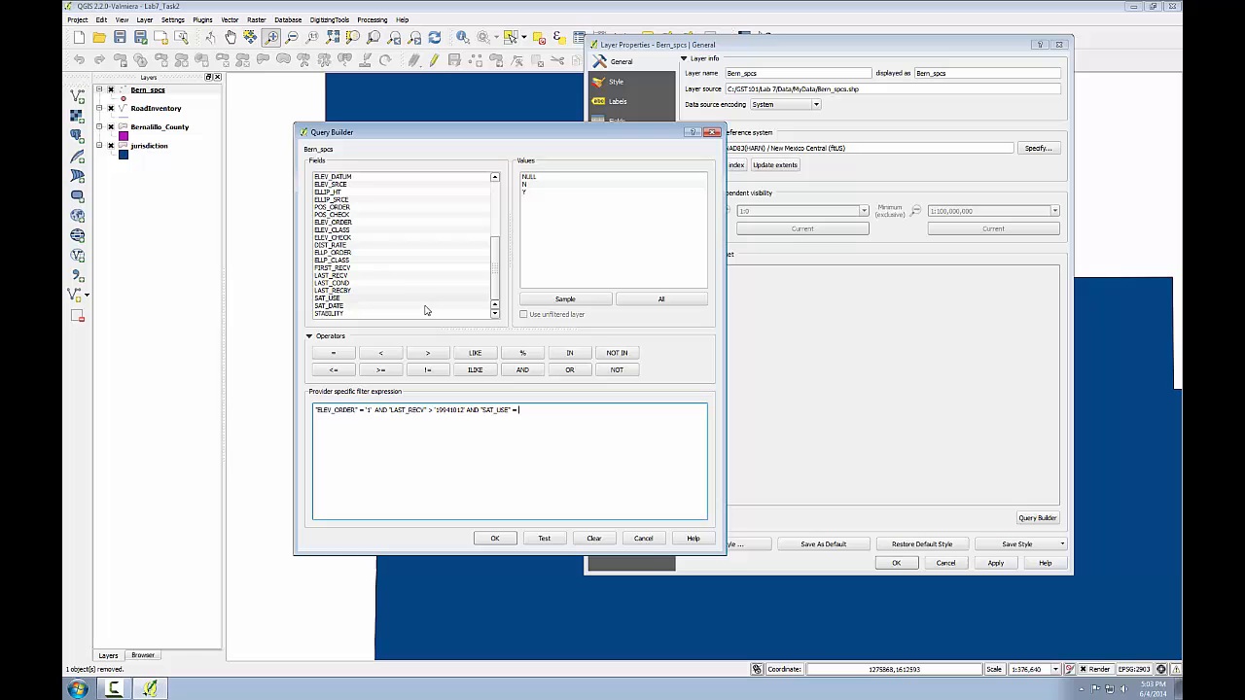
double_click(524, 192)
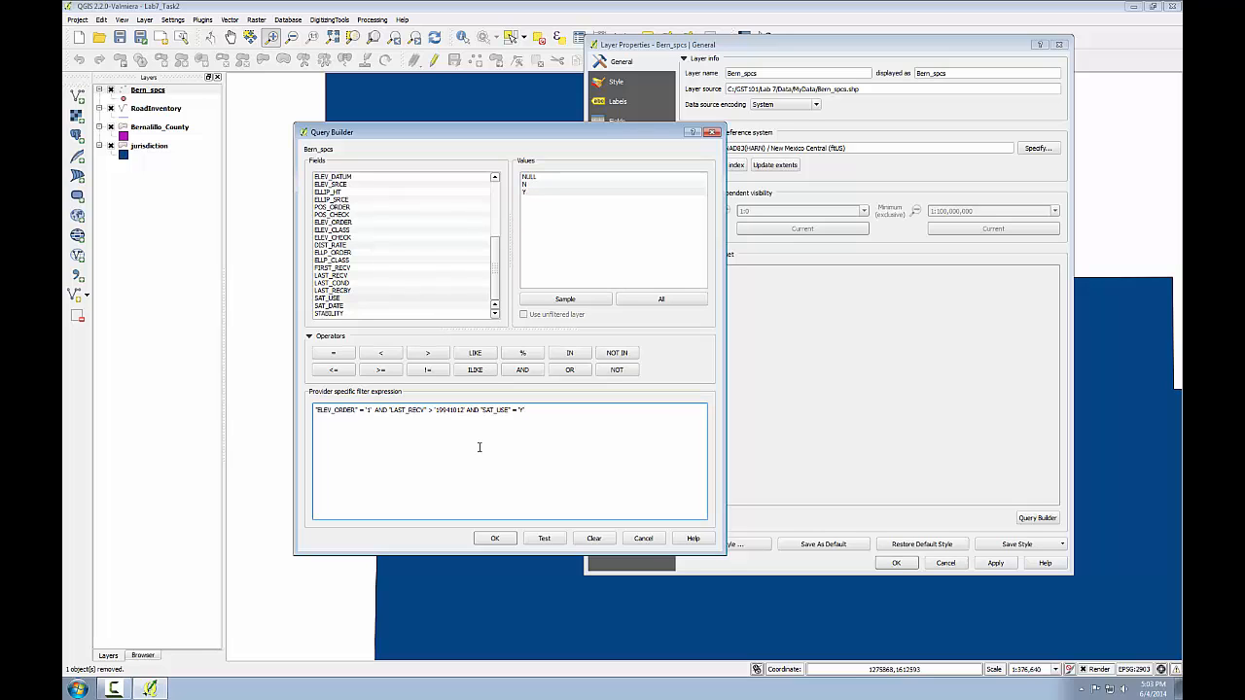
Test the filter expression, apply it to the Bern_spcs layer, and accept the layer properties
left_click(544, 538)
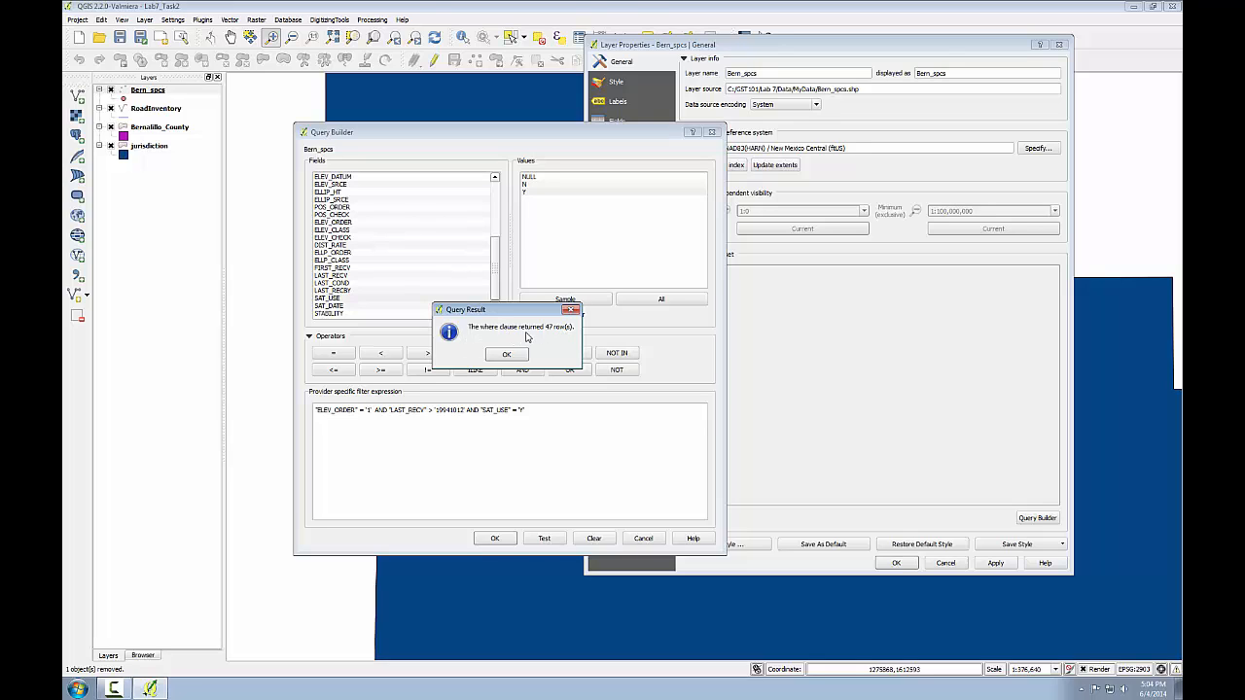
left_click(505, 356)
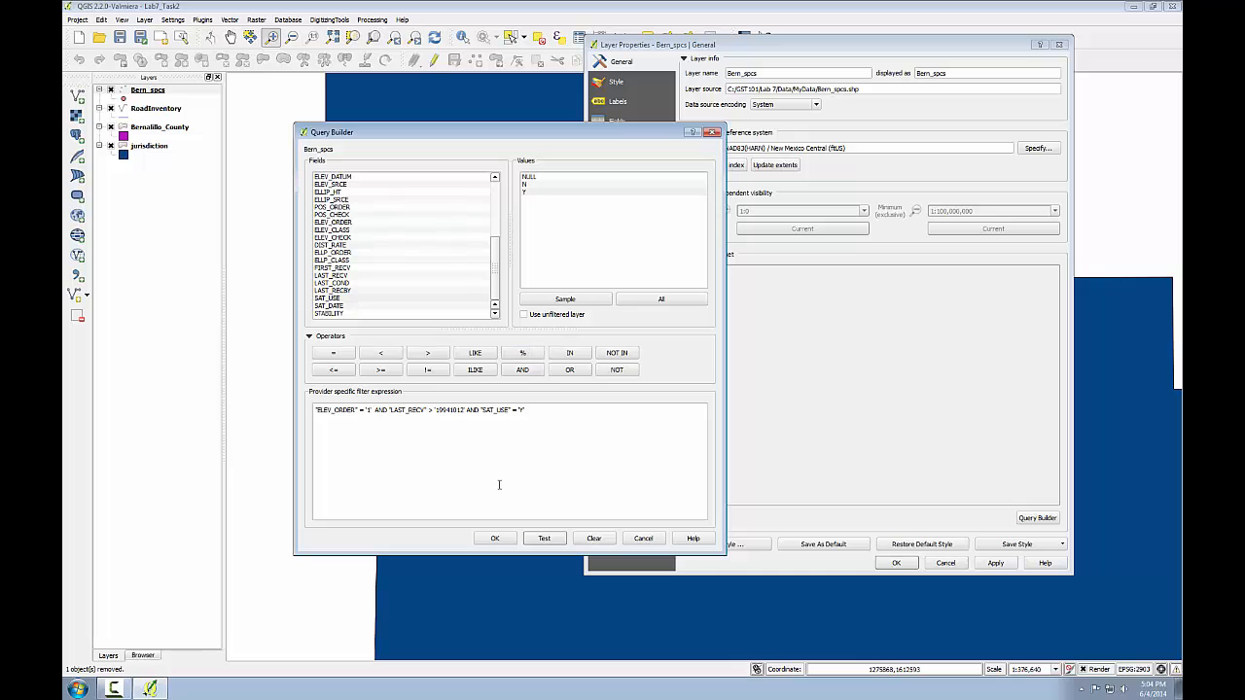
left_click(494, 538)
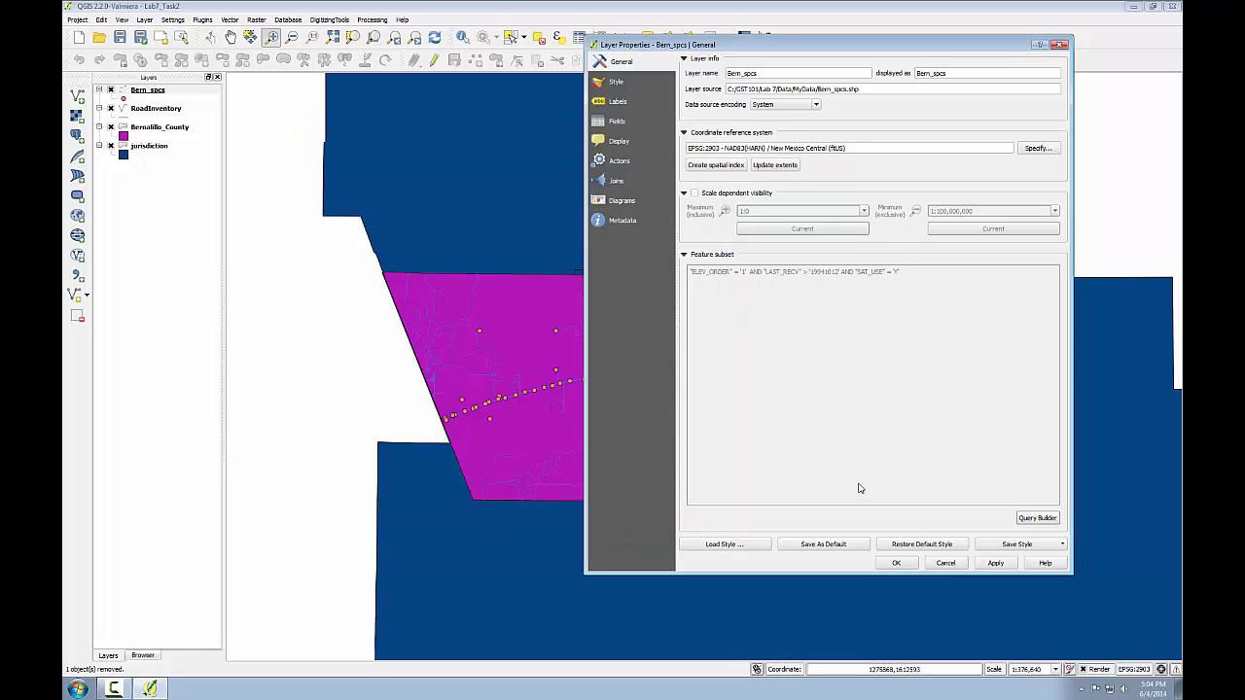
left_click(895, 564)
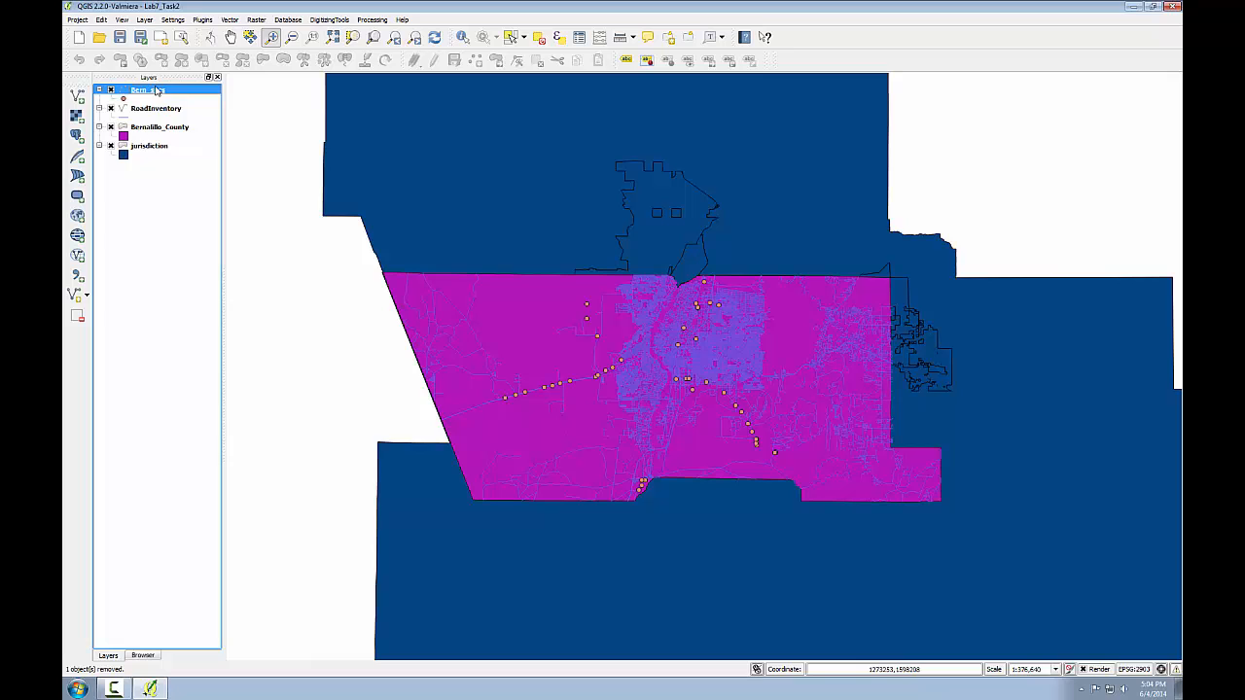
Check the filtered Bern_spcs attribute table by sorting on ELEV_ORDER and LAST_RECV and reviewing the SAT_USE column, then close the table
right_click(155, 90)
left_click(206, 165)
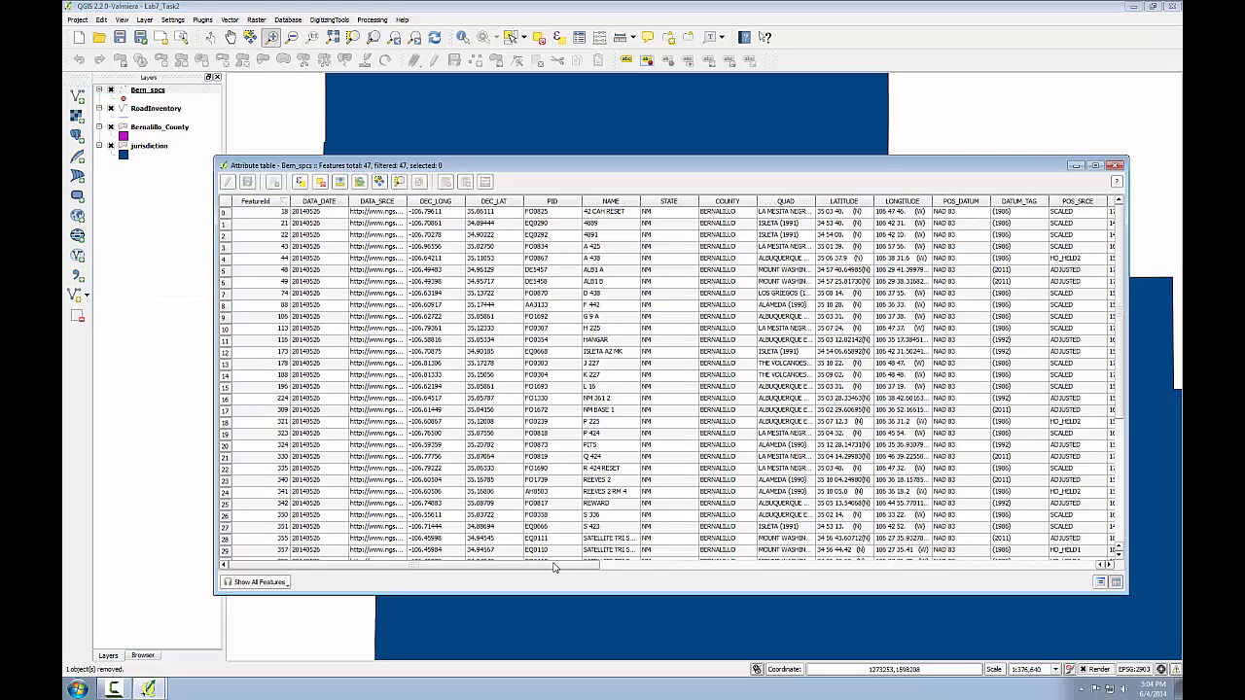
left_click_drag(554, 569, 948, 564)
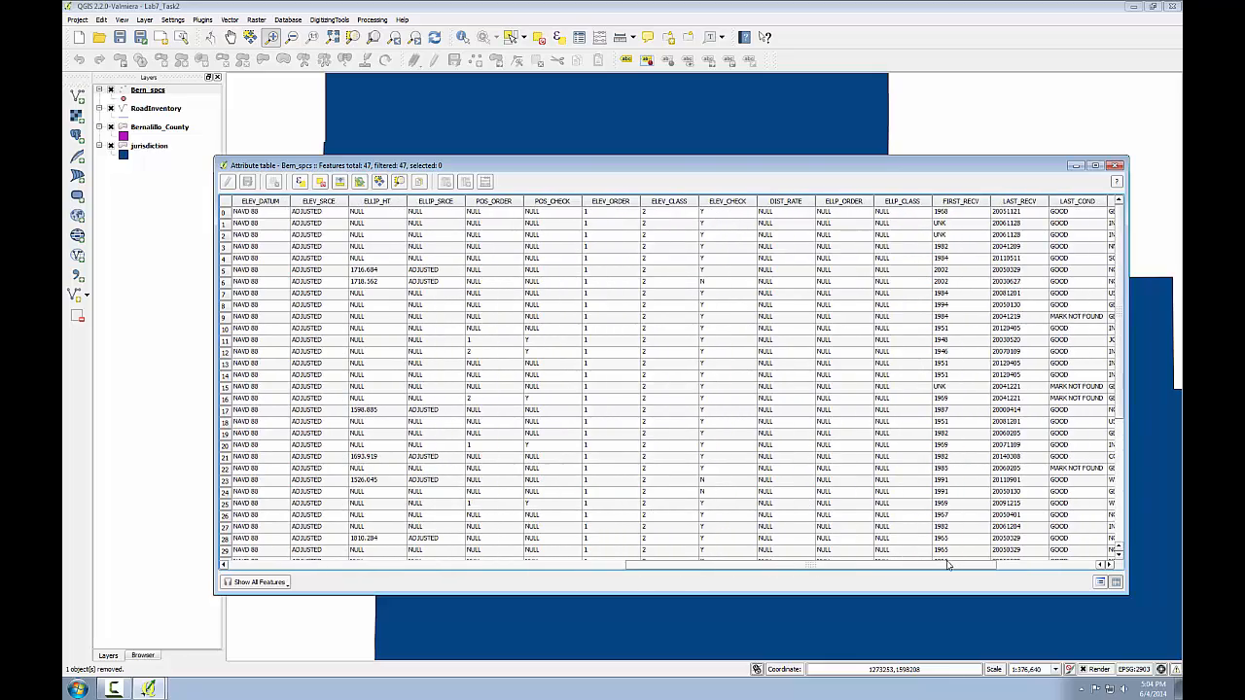
left_click(622, 202)
left_click(628, 203)
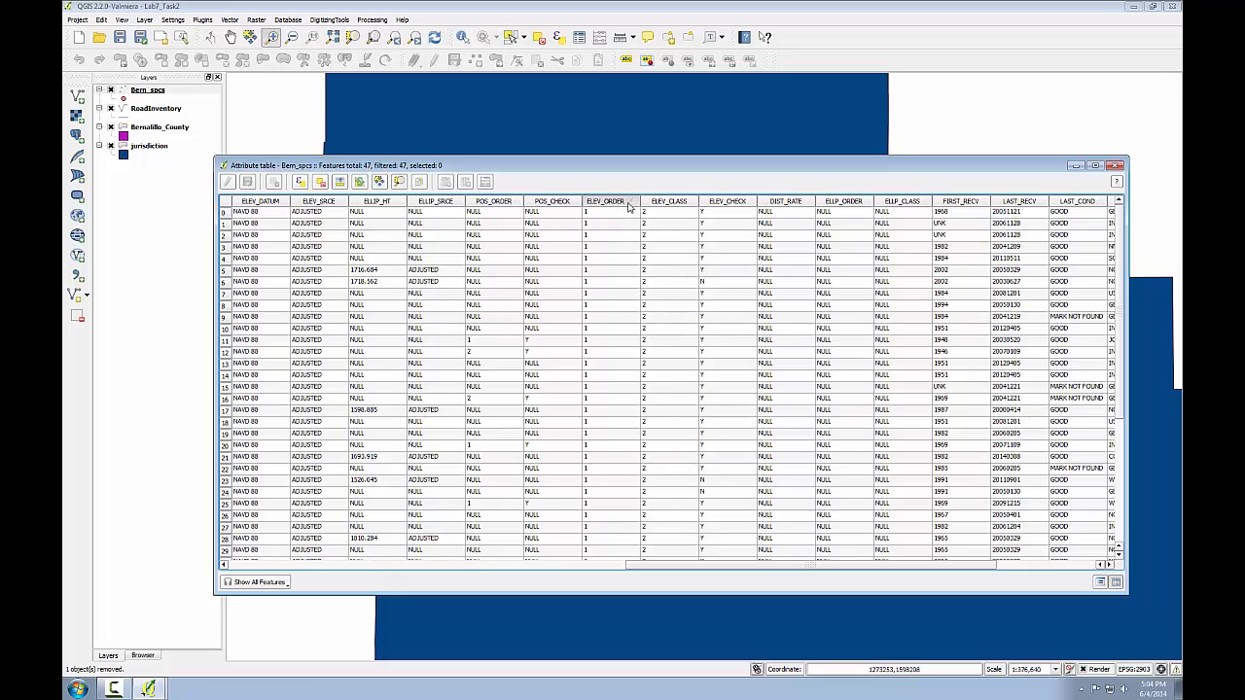
left_click(628, 203)
left_click(1019, 201)
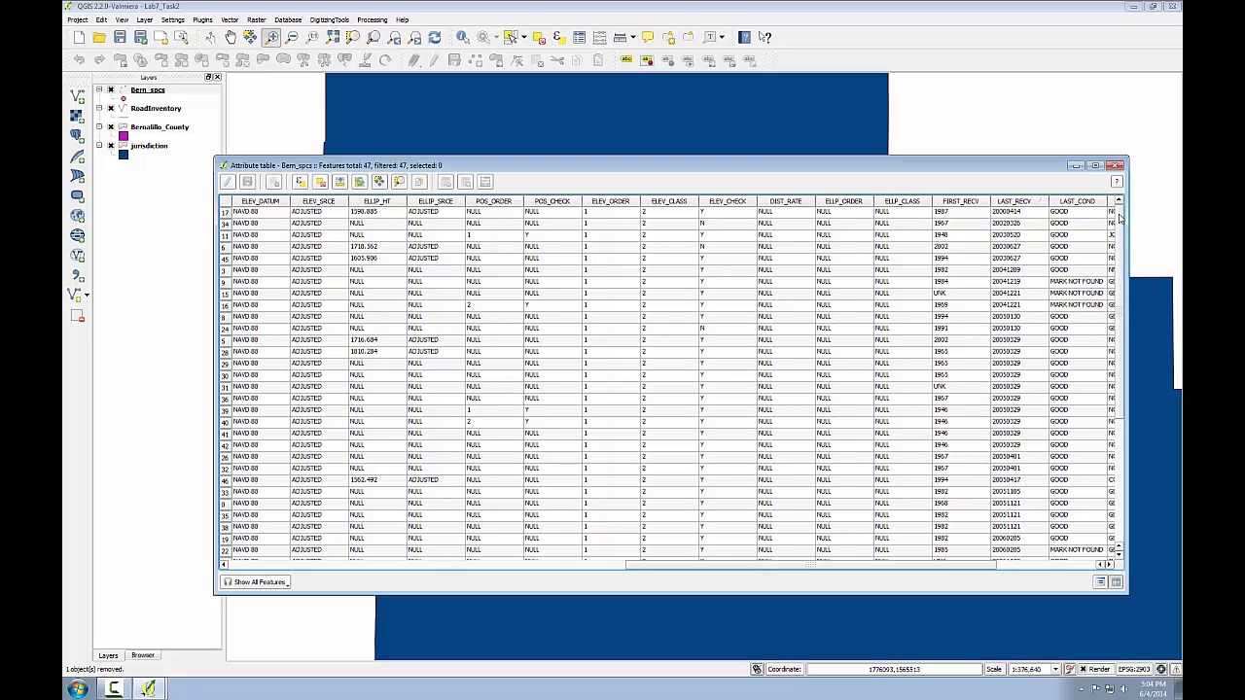
scroll(1118, 418, "down", 6)
scroll(1118, 389, "up", 5)
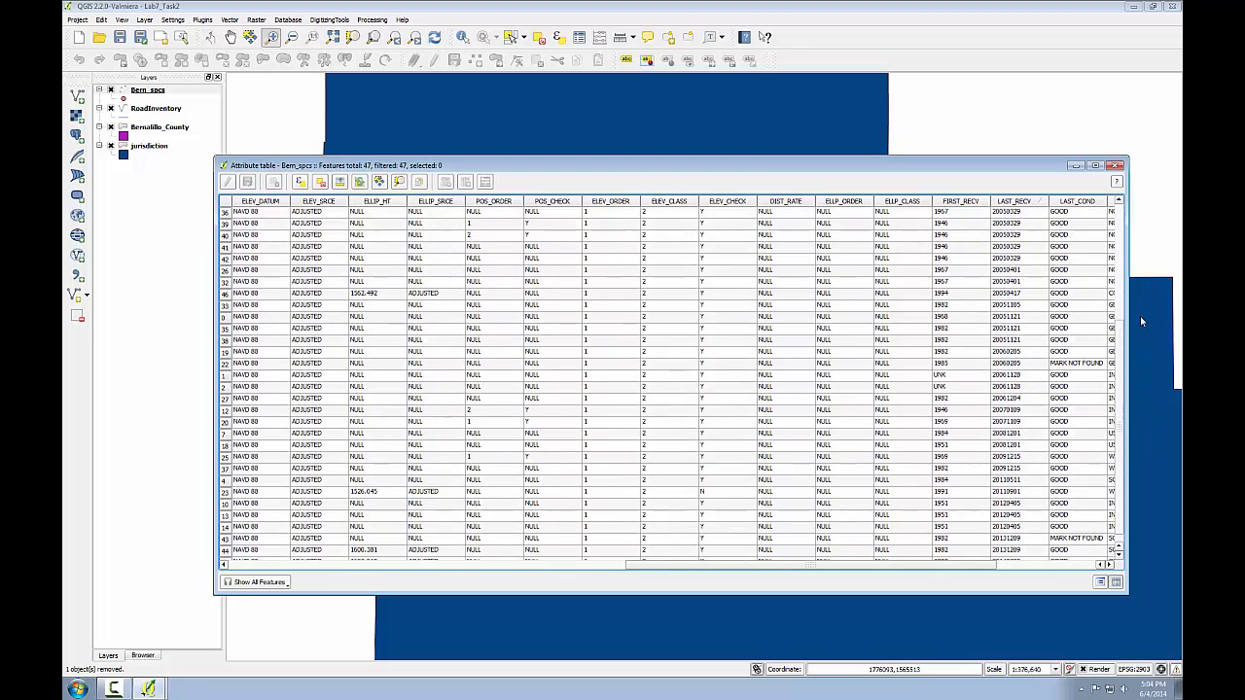
scroll(671, 389, "right", 4)
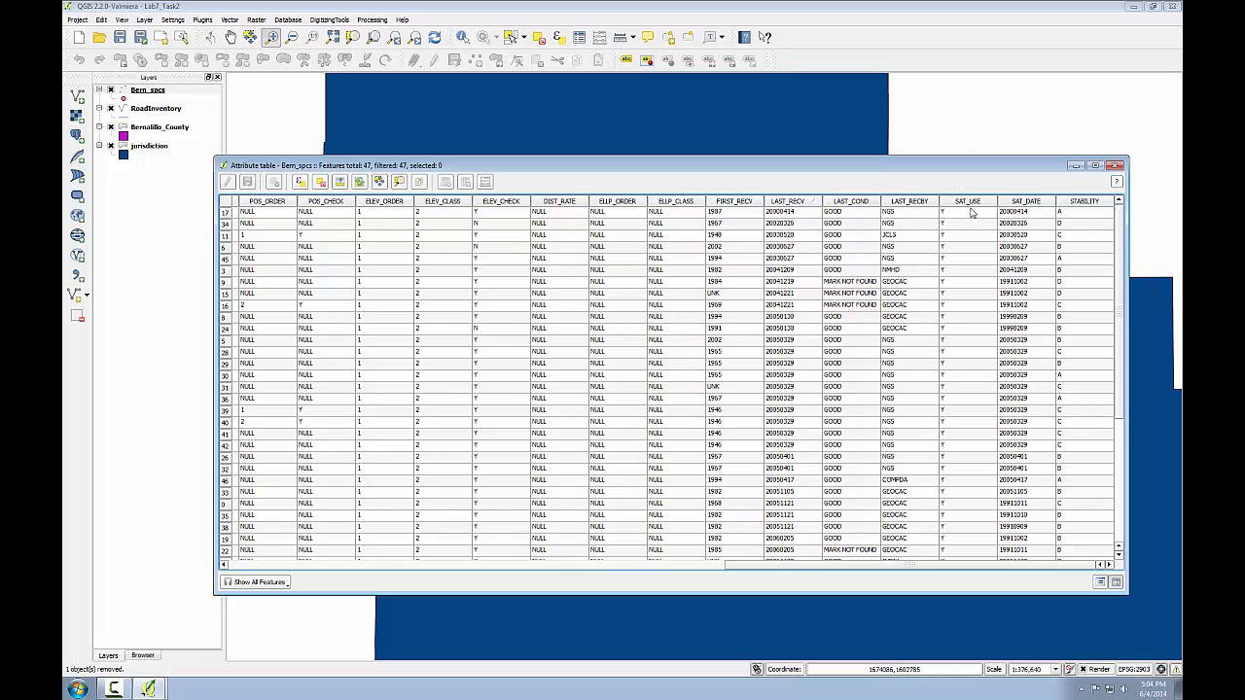
scroll(1120, 321, "down", 1)
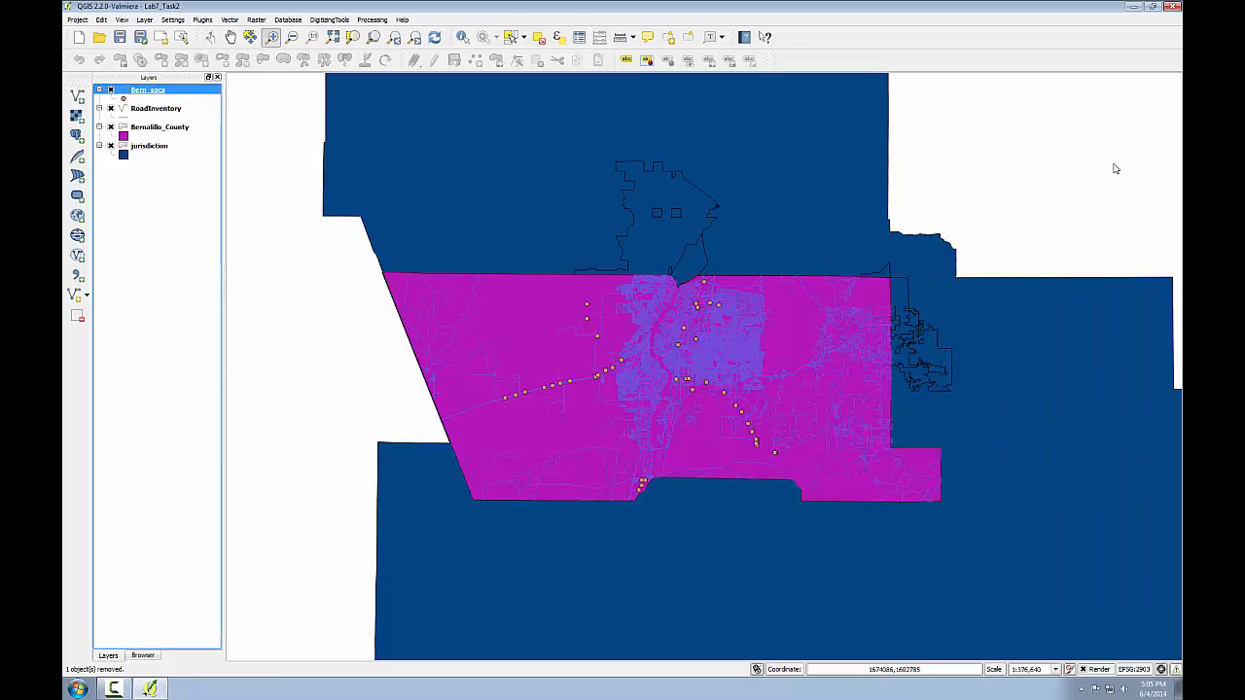
left_click(1115, 165)
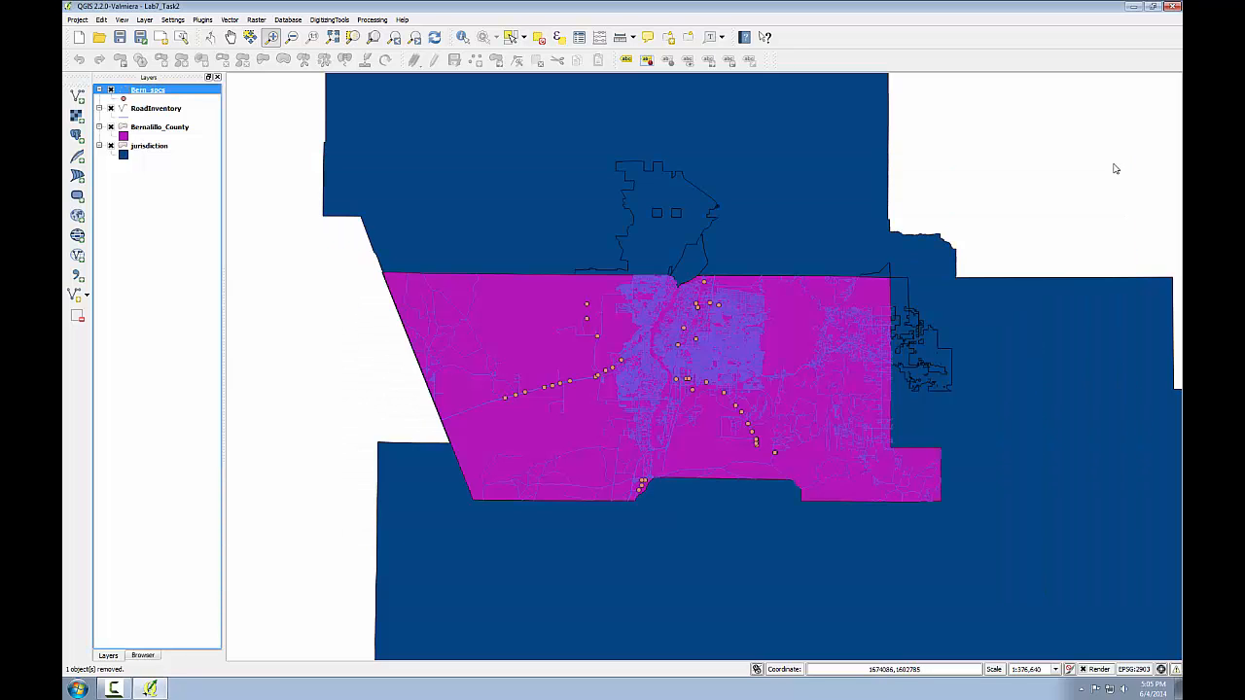